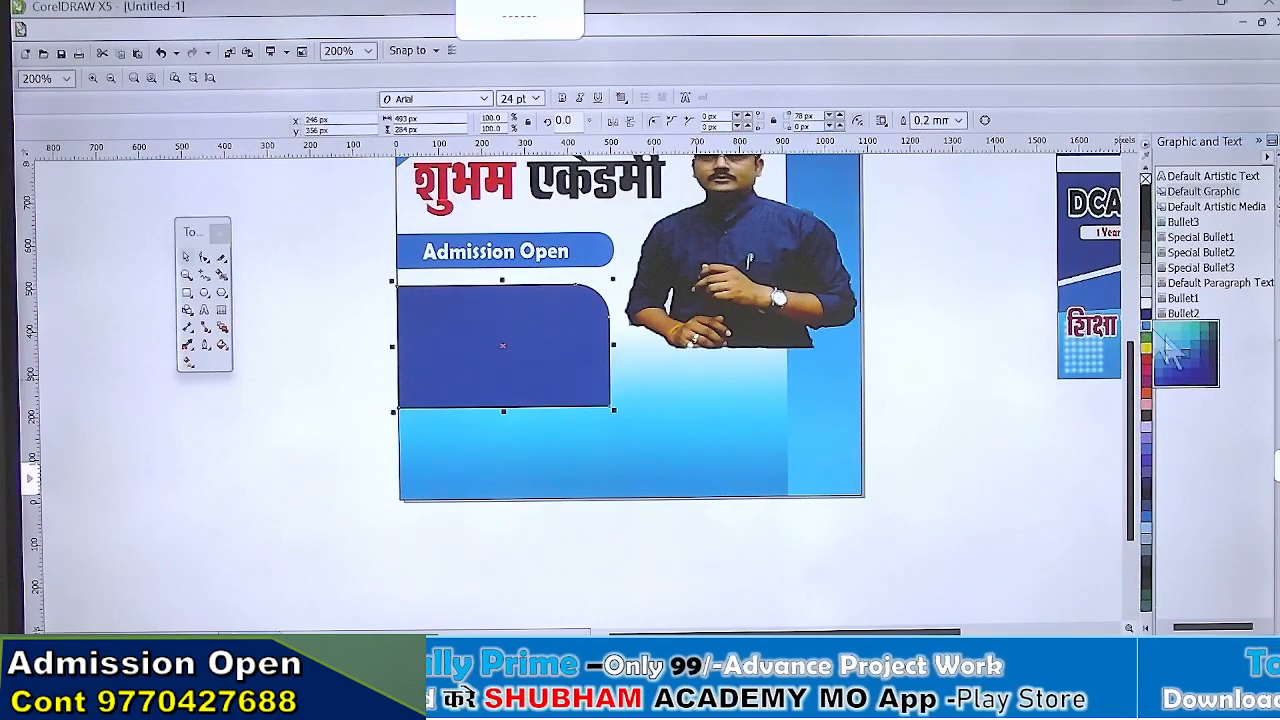
Step: Fill the round-cornered panel below the Admission Open banner with a lighter blue shade and remove its outline
click(1205, 370)
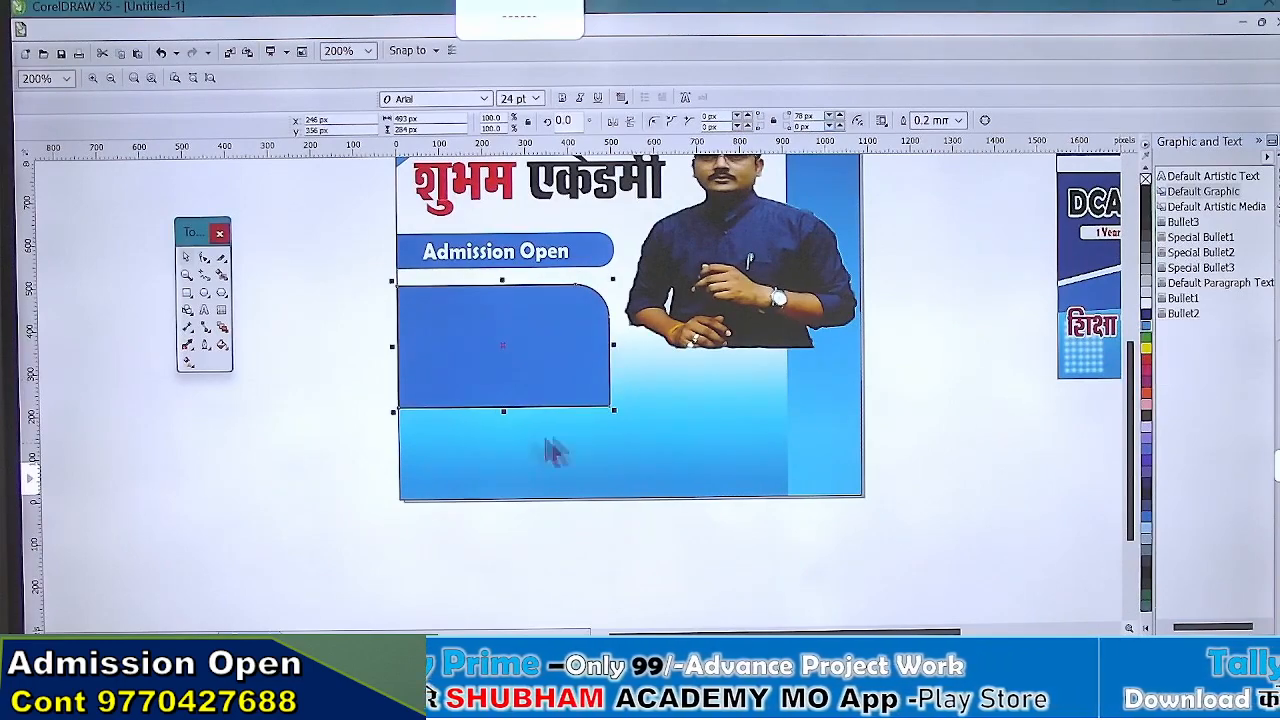
scroll(444, 351, up, 2)
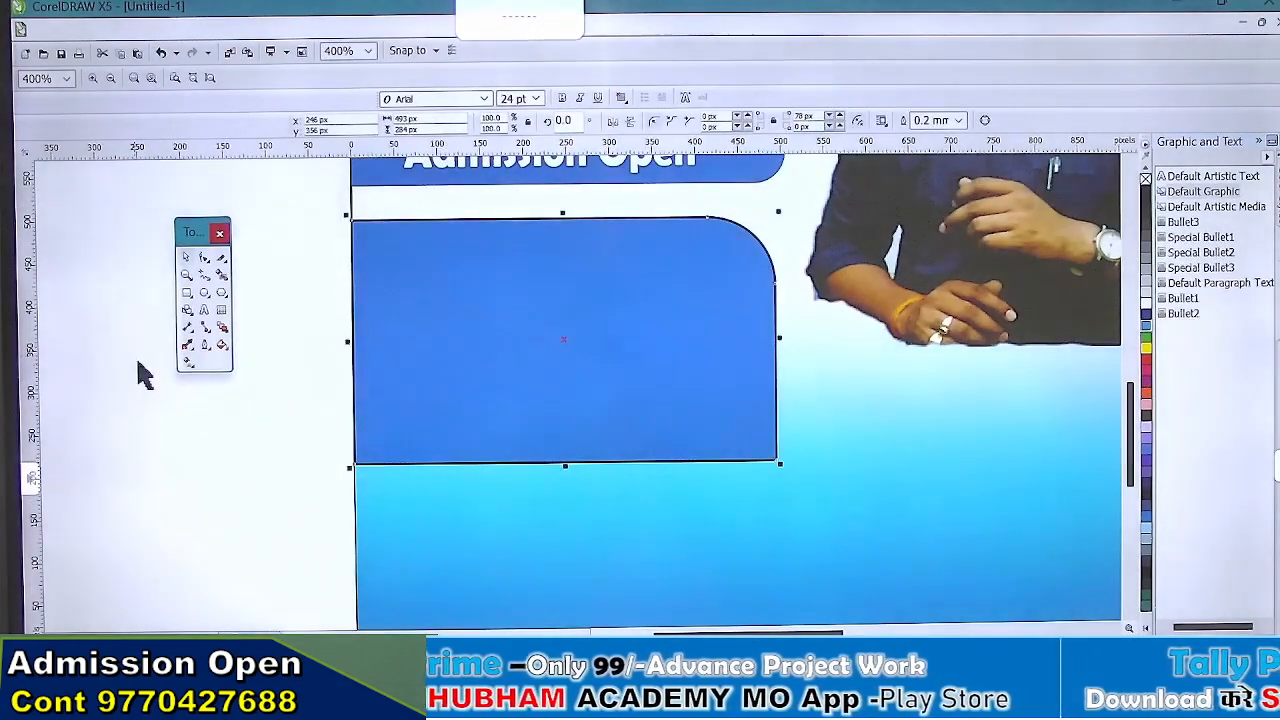
click(205, 345)
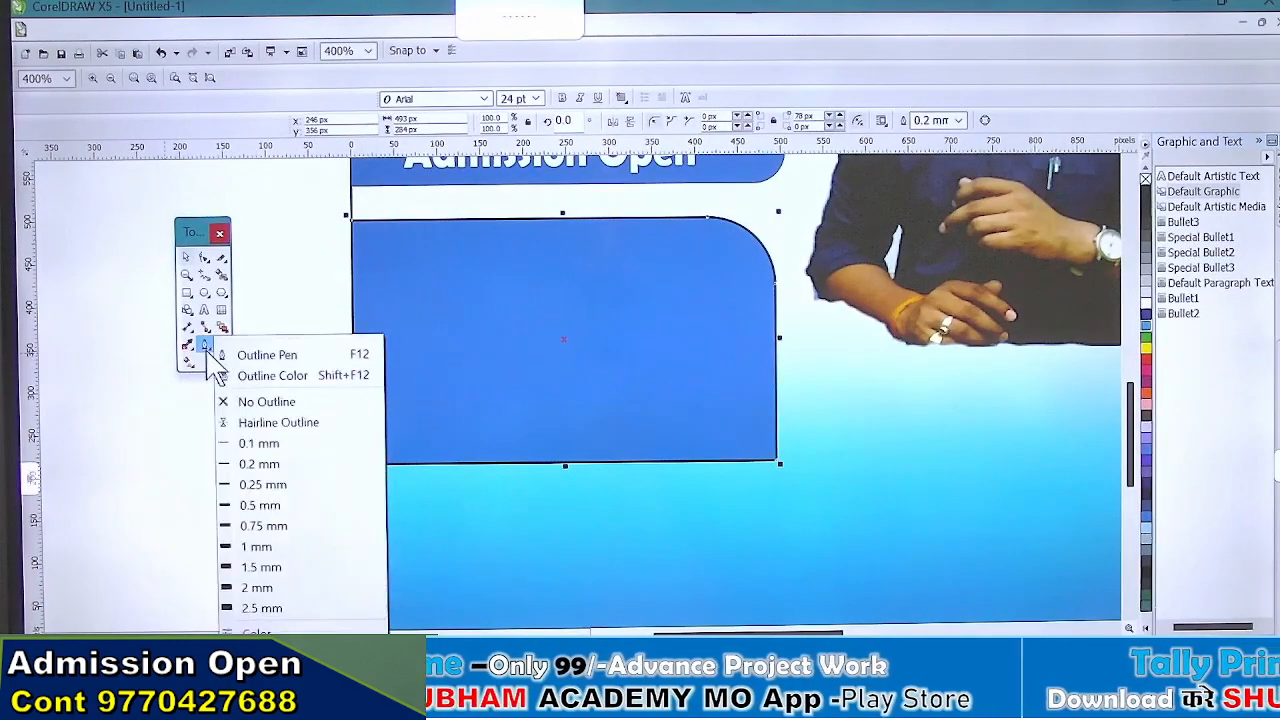
click(216, 402)
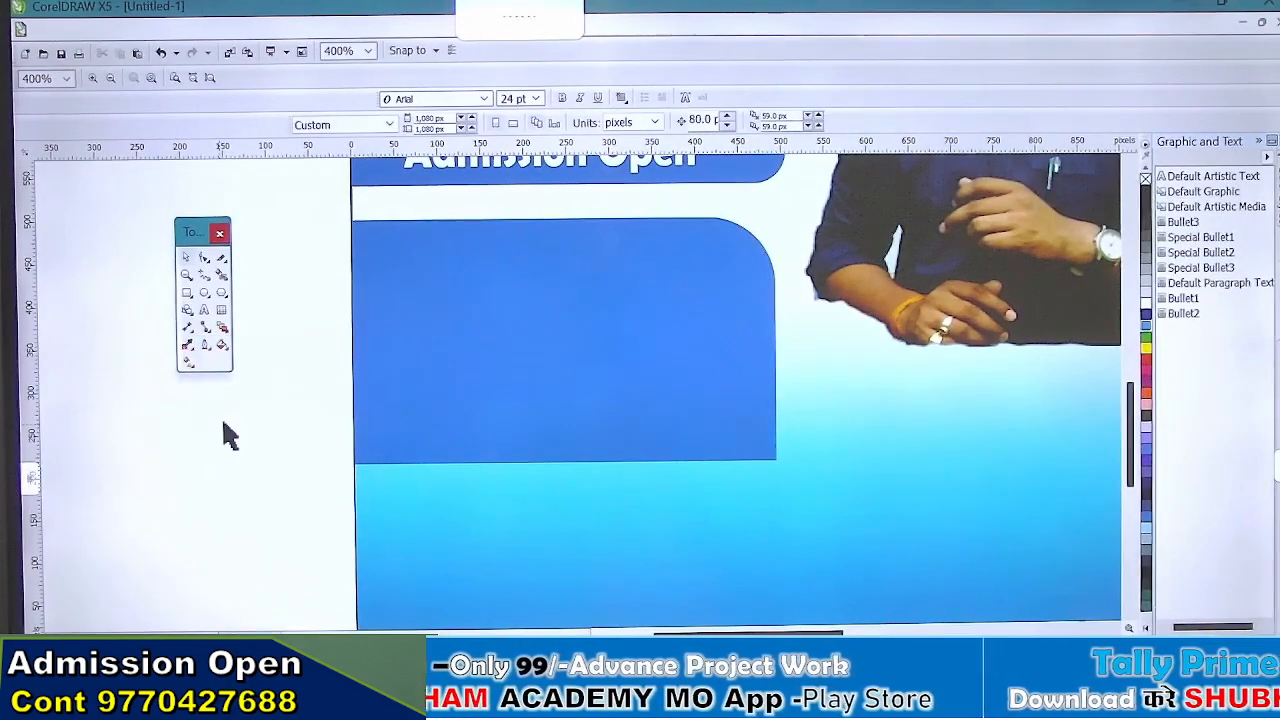
Step: Duplicate the white "Admission Open" text and place the copy in the upper part of the blue panel below
scroll(465, 447, down, 5)
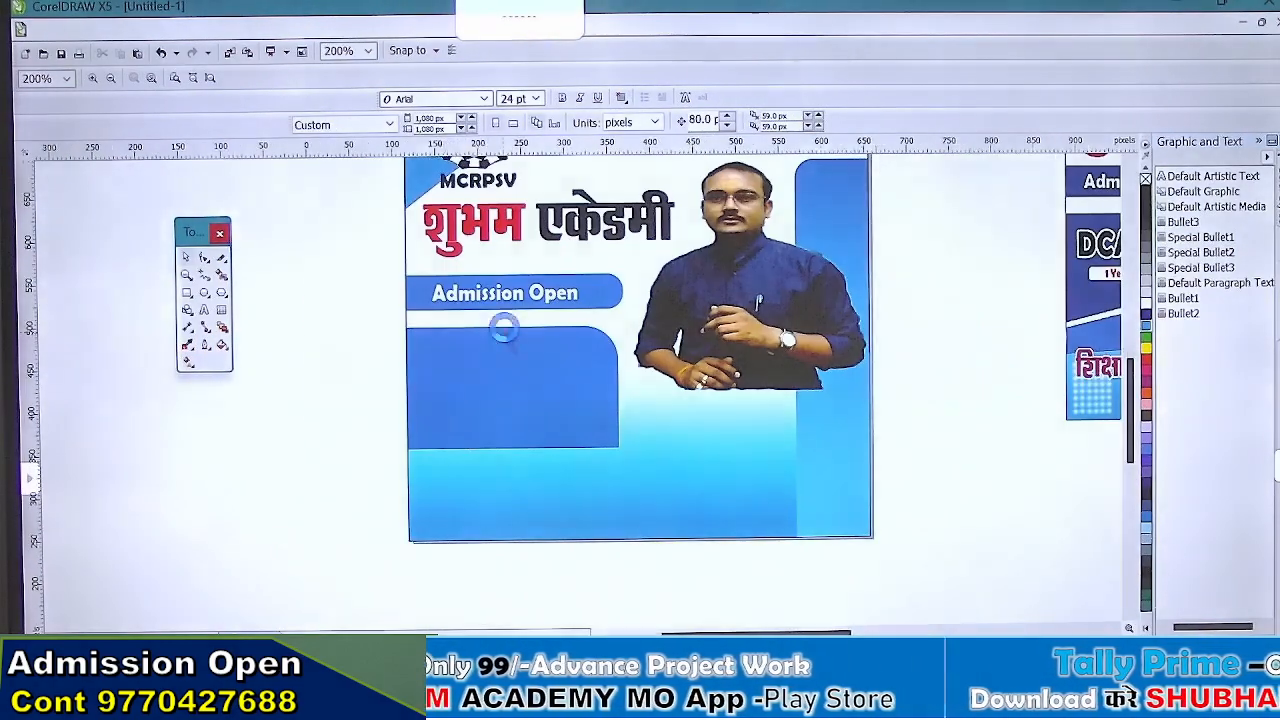
scroll(500, 320, up, 5)
click(494, 282)
scroll(494, 284, down, 3)
drag(533, 248, 492, 334)
scroll(495, 338, up, 3)
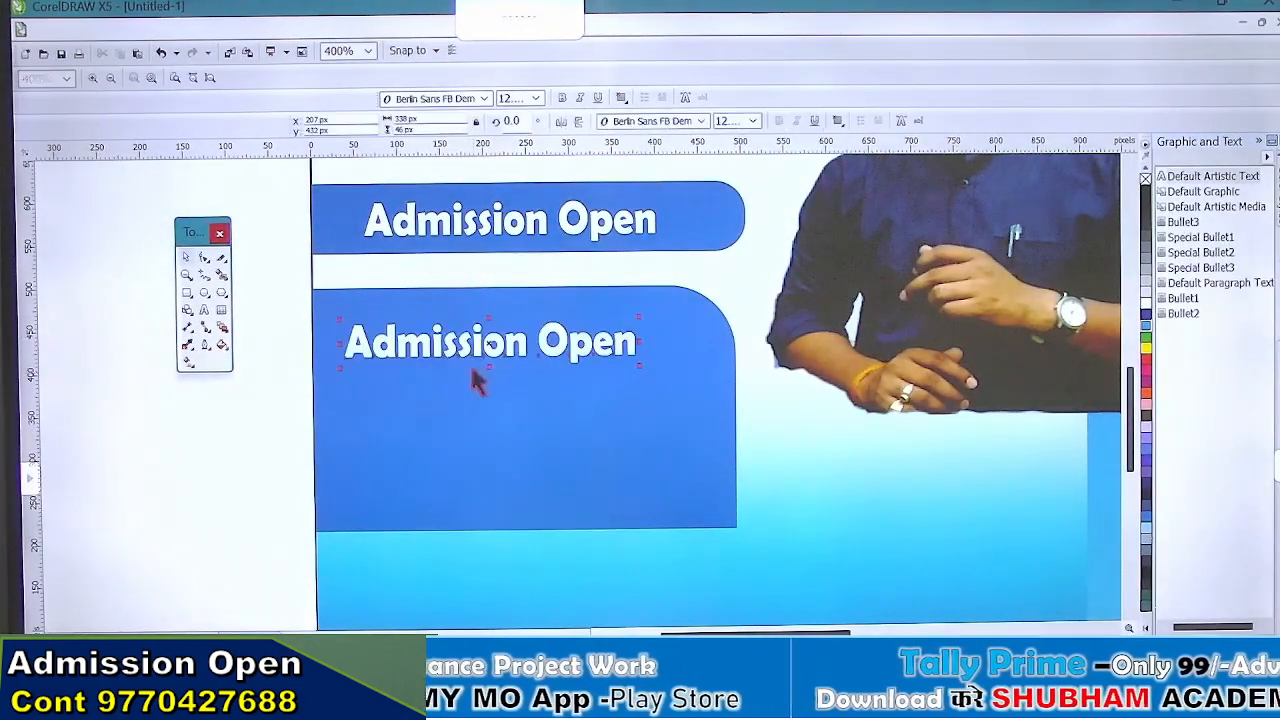
Step: Replace the copied text on the blue panel with "DCA,PGDCA"
scroll(470, 338, up, 3)
double_click(480, 340)
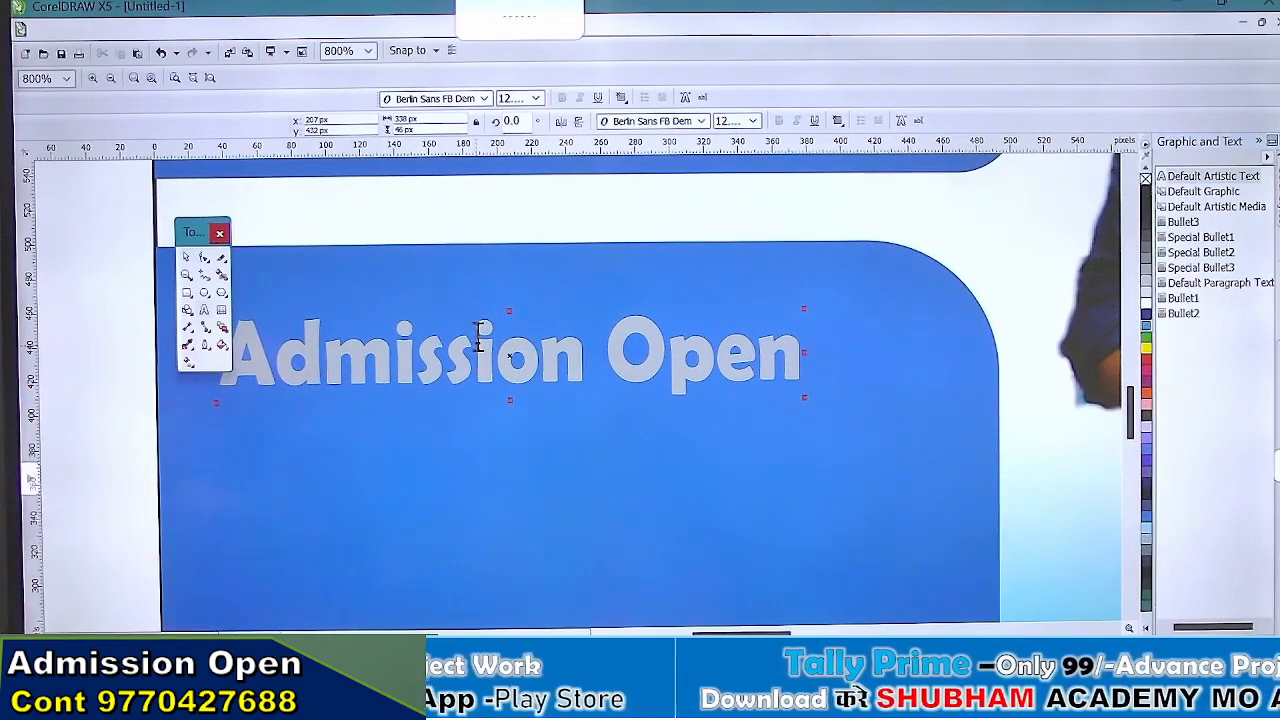
key(ctrl+a)
text(DCA)
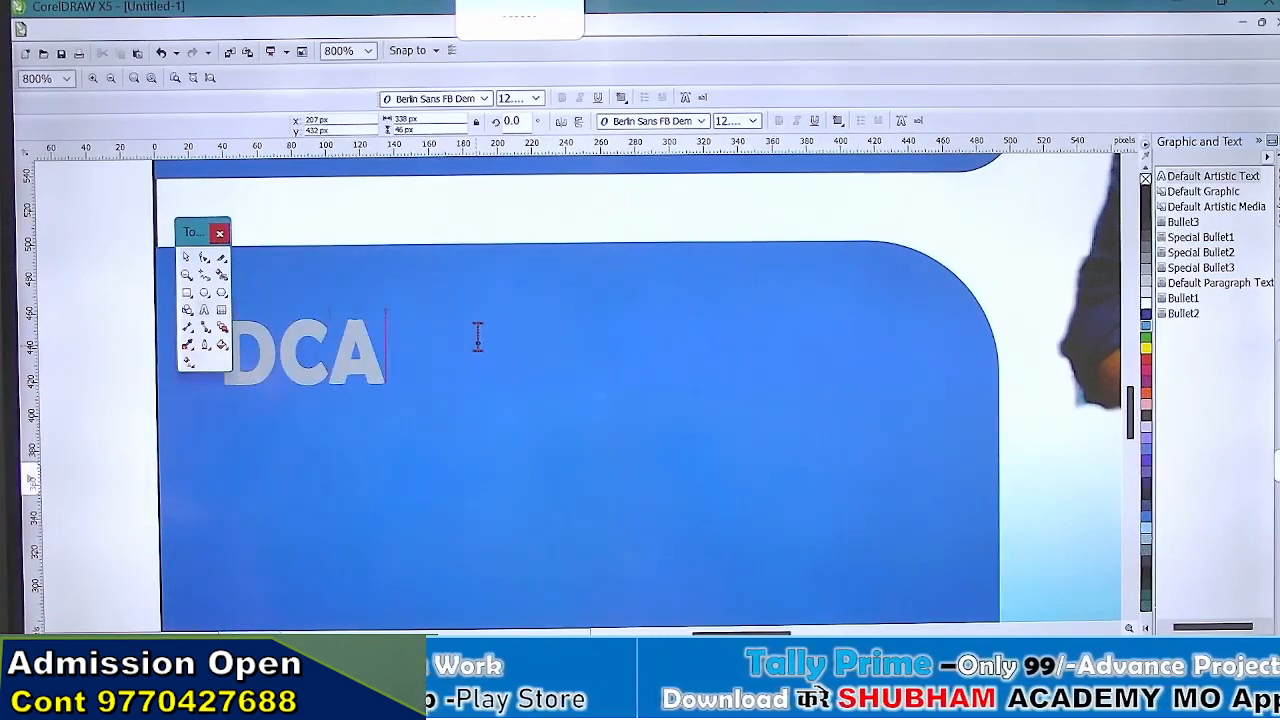
text(,PGDCA)
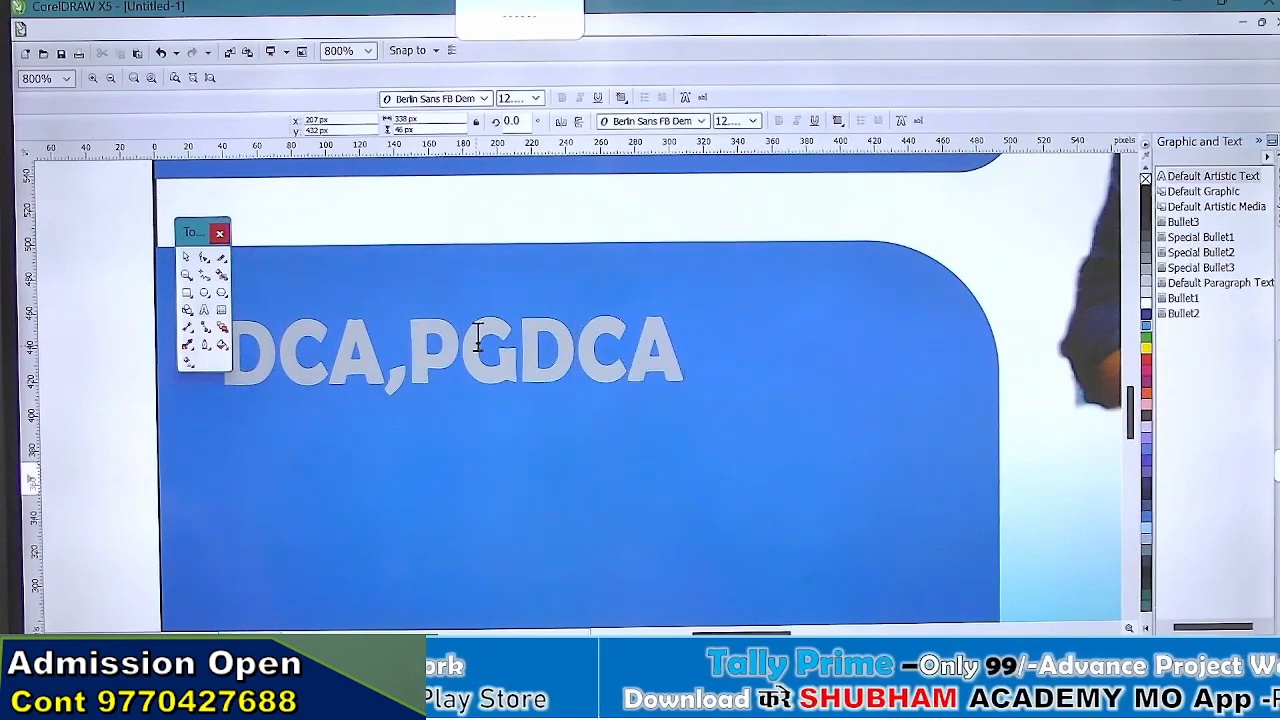
click(194, 266)
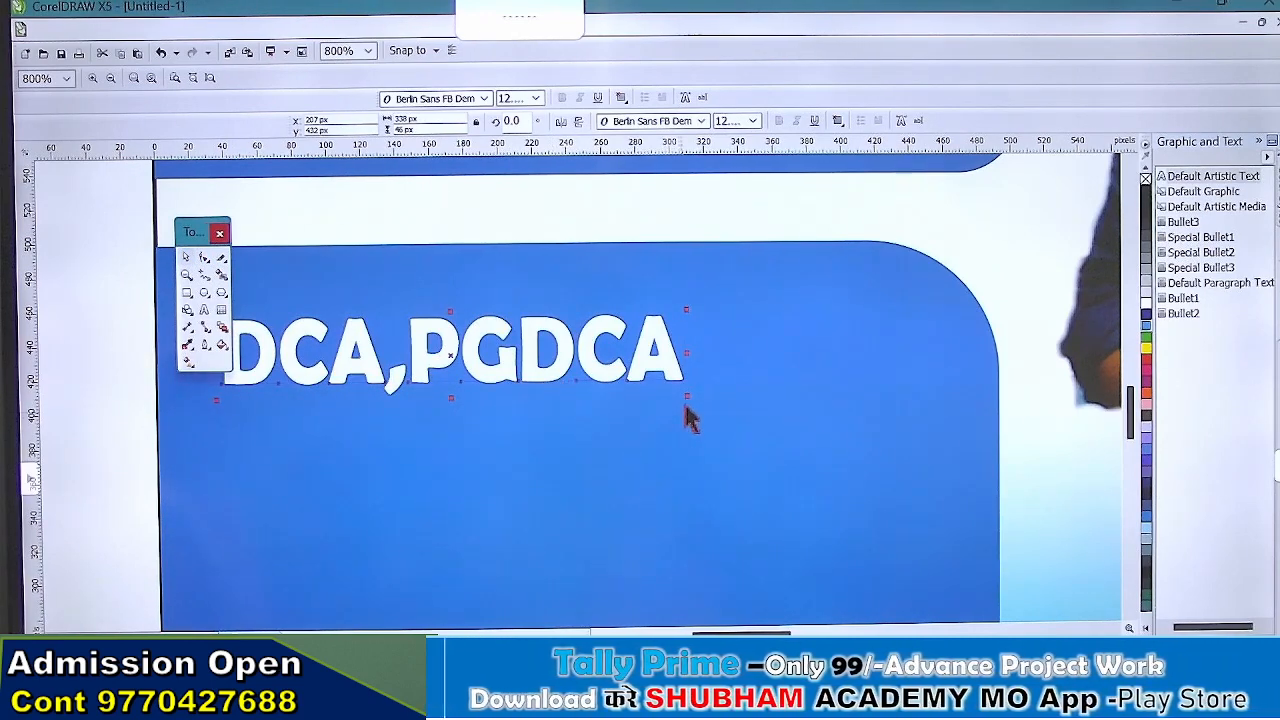
Step: Enlarge the "DCA,PGDCA" text proportionally to about 395 × 66 px, keeping it near the top of the panel
drag(688, 402, 905, 458)
scroll(619, 400, down, 2)
mouse_move(580, 390)
mouse_down()
mouse_move(571, 377)
mouse_move(579, 391)
mouse_up()
scroll(560, 393, down, 2)
scroll(560, 384, down, 2)
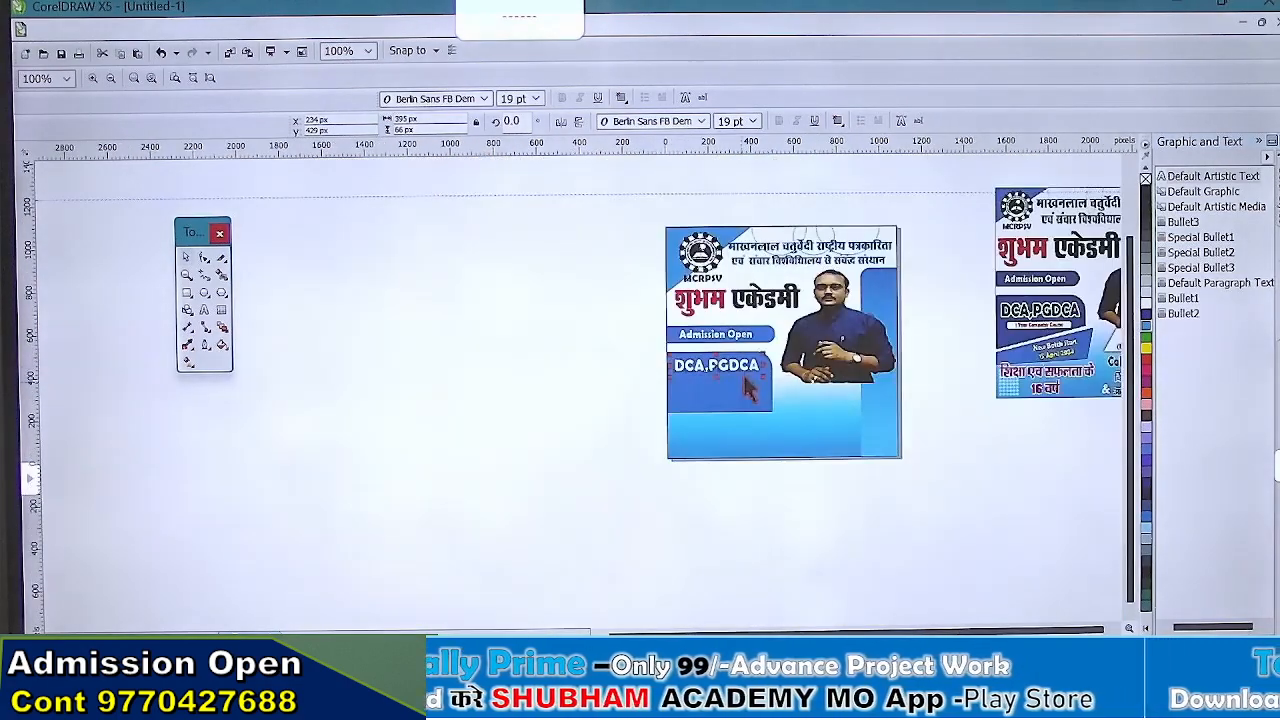
Step: Fill the "DCA,PGDCA" text black and add a white 0.75 mm outline behind the fill, with rounded corners and line caps
scroll(775, 362, up, 4)
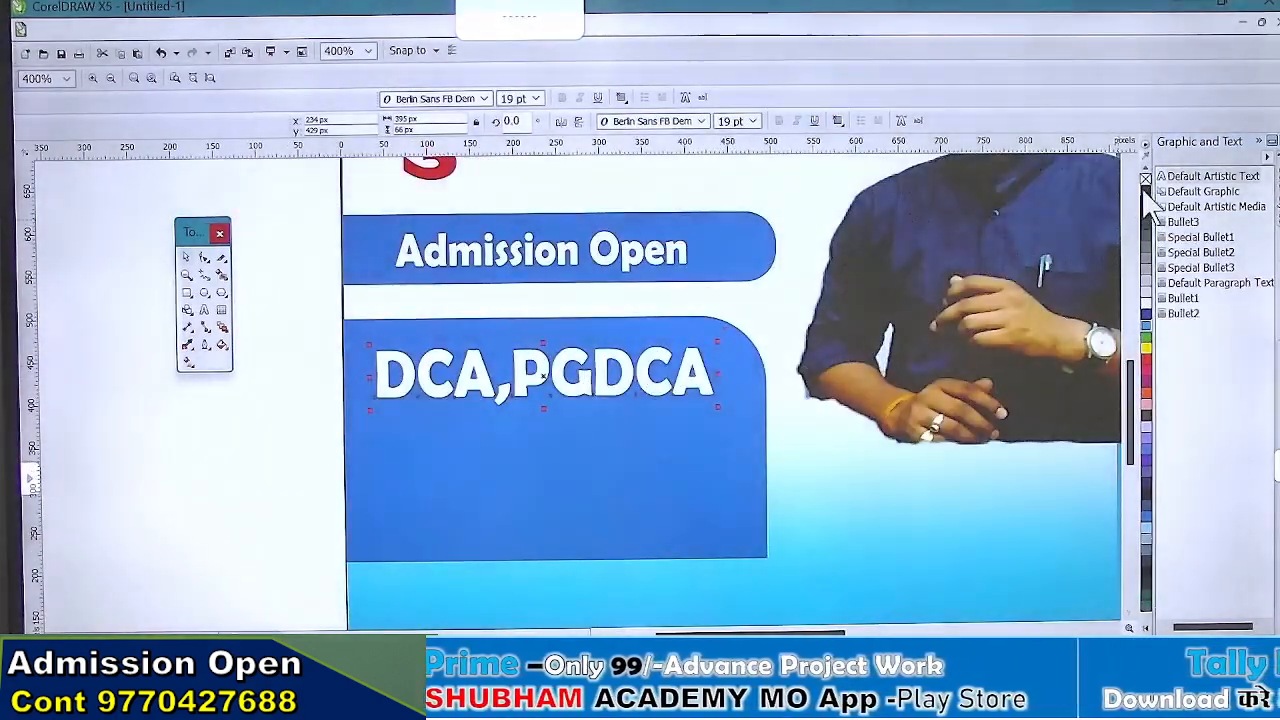
click(1146, 192)
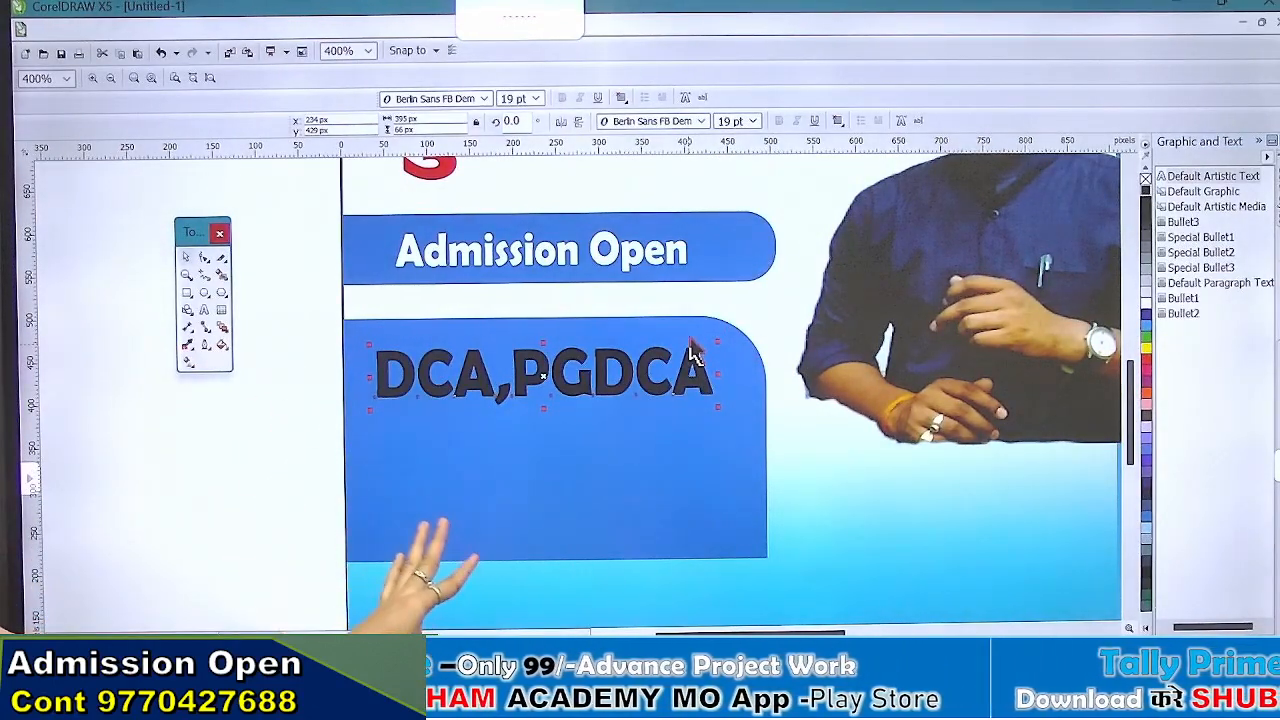
key(F12)
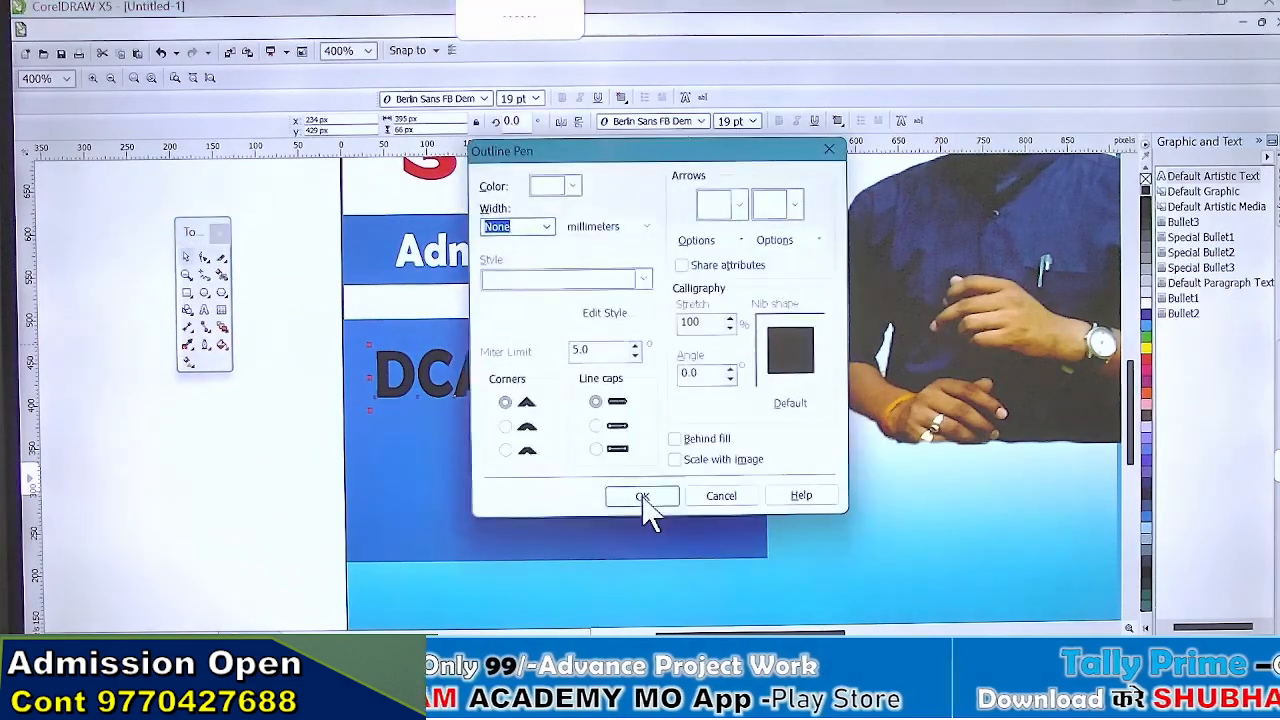
click(546, 226)
click(520, 318)
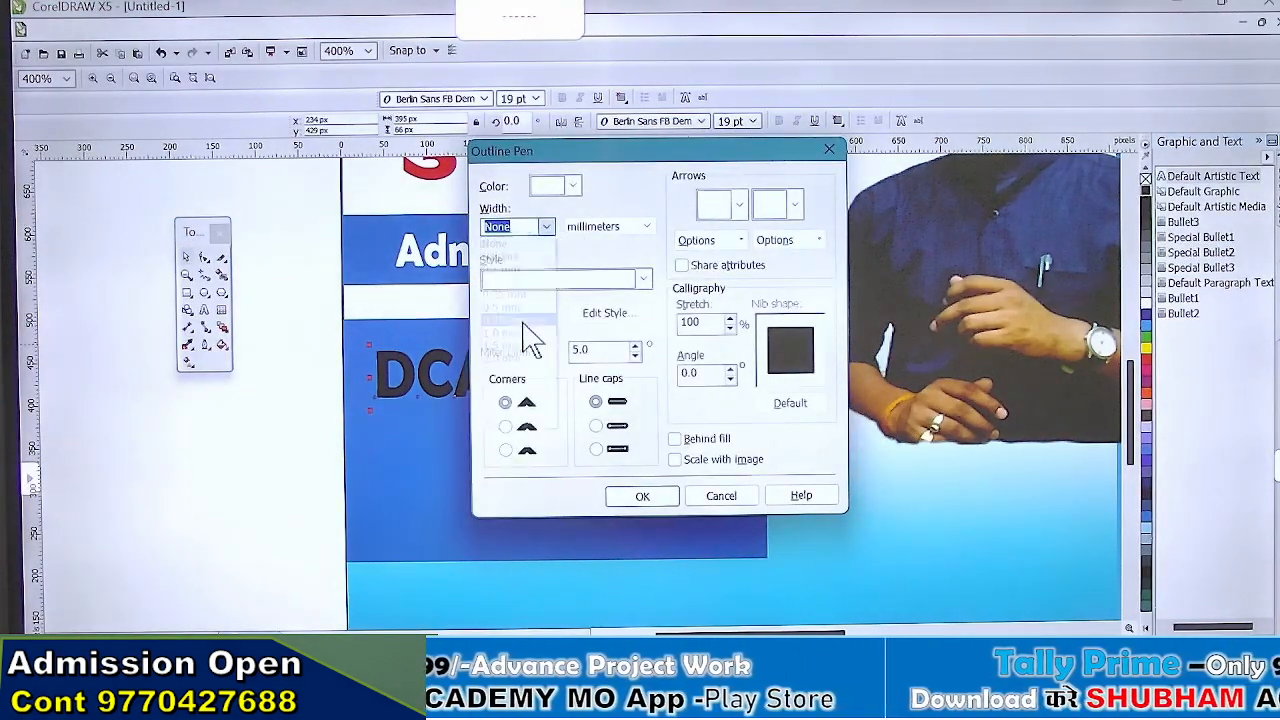
click(573, 188)
click(587, 214)
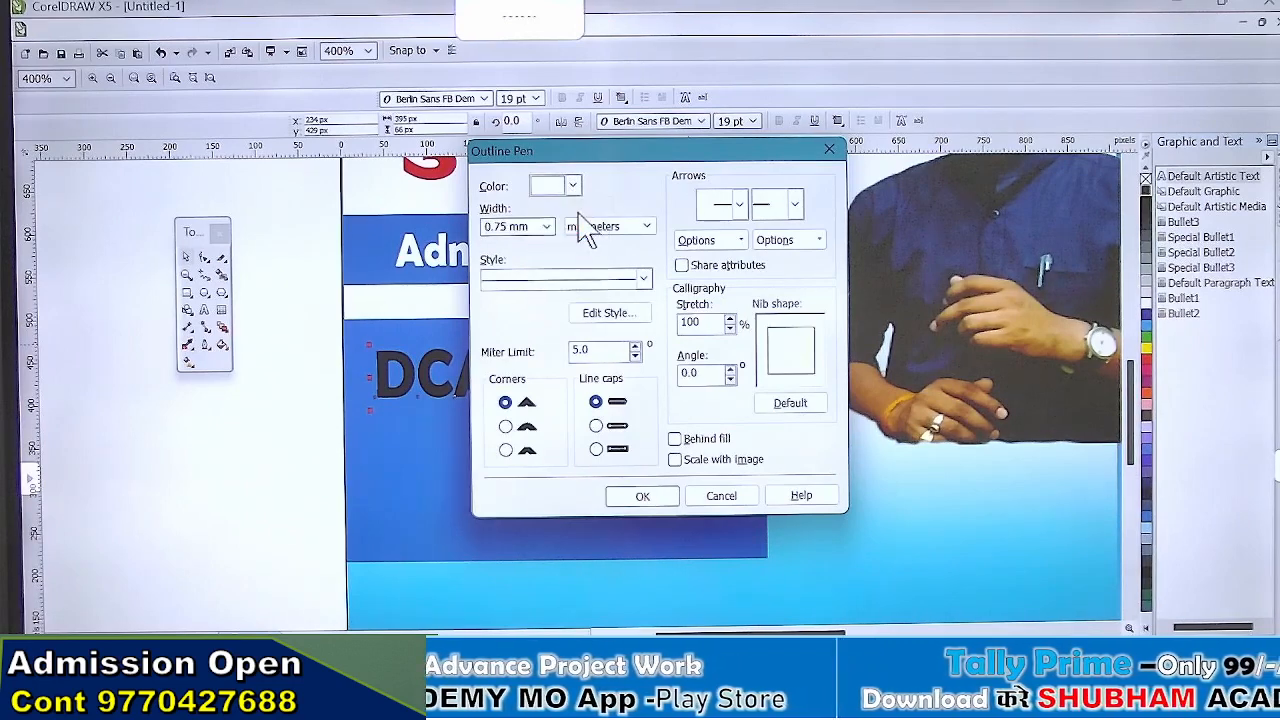
click(505, 427)
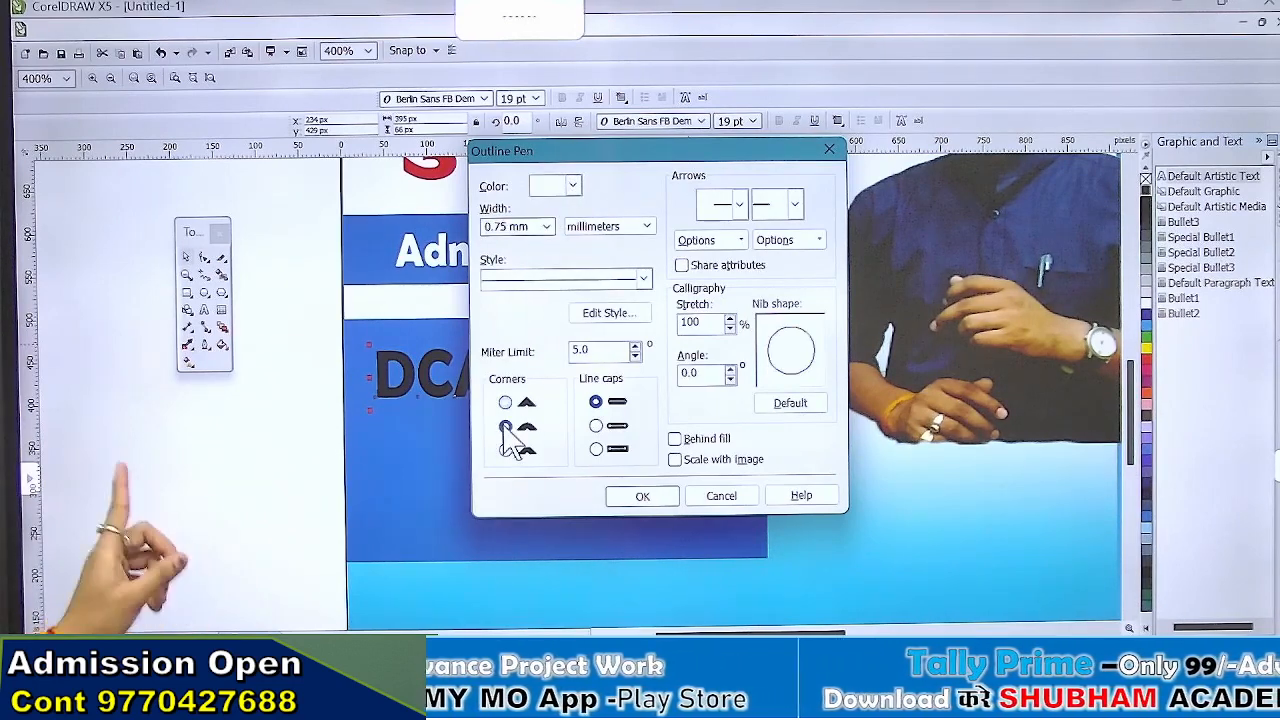
click(597, 427)
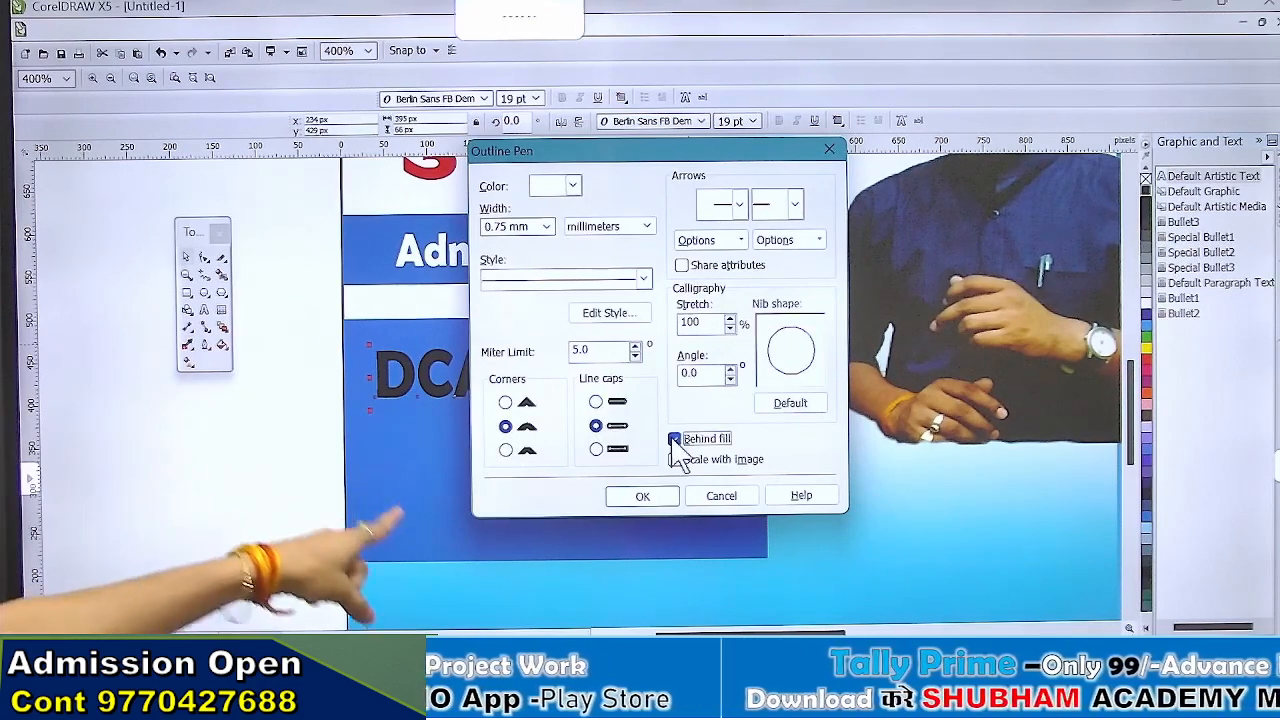
click(643, 497)
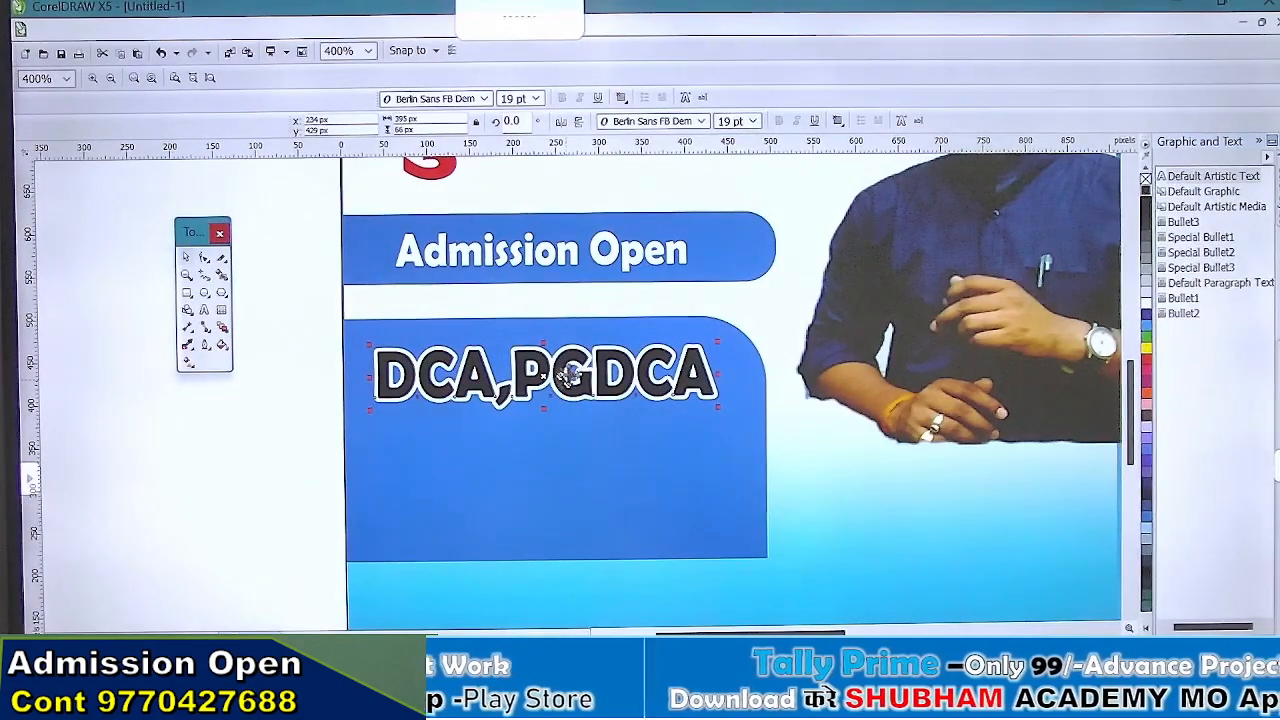
click(320, 432)
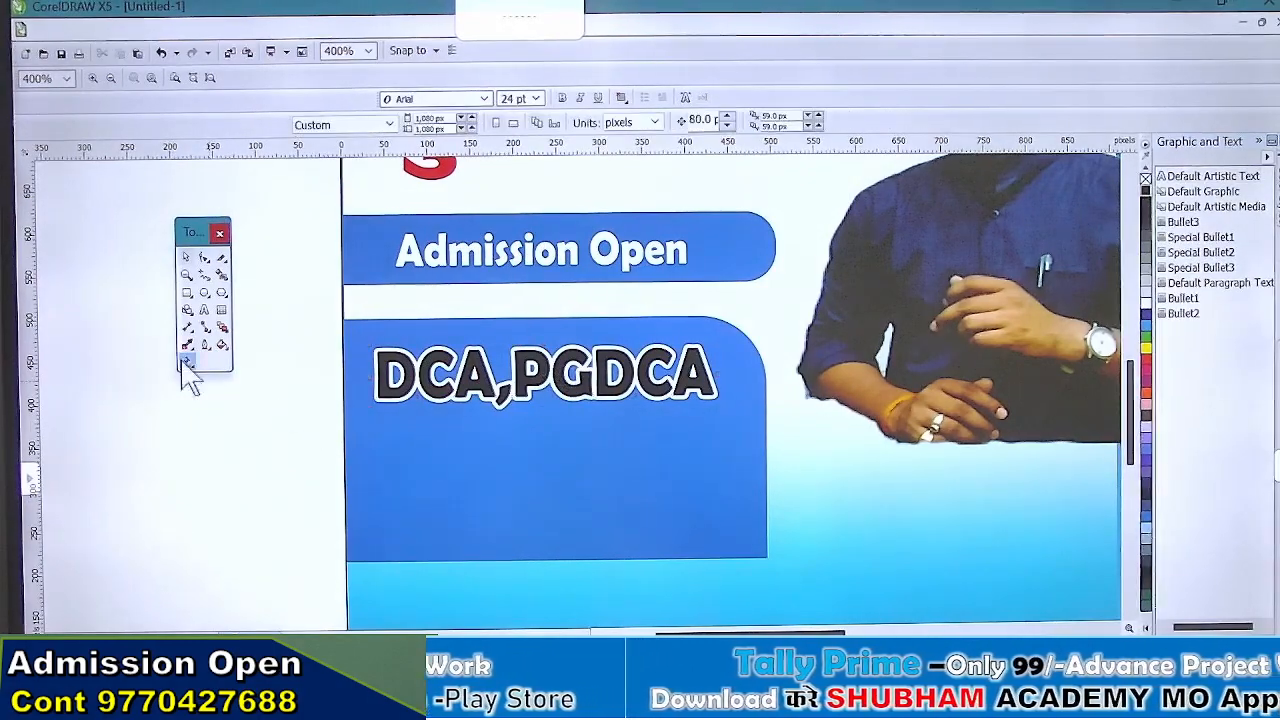
Step: Draw a rectangle about 413 × 45 px under the "DCA,PGDCA" text and round its corners to about 13 px
click(186, 292)
drag(372, 408, 726, 446)
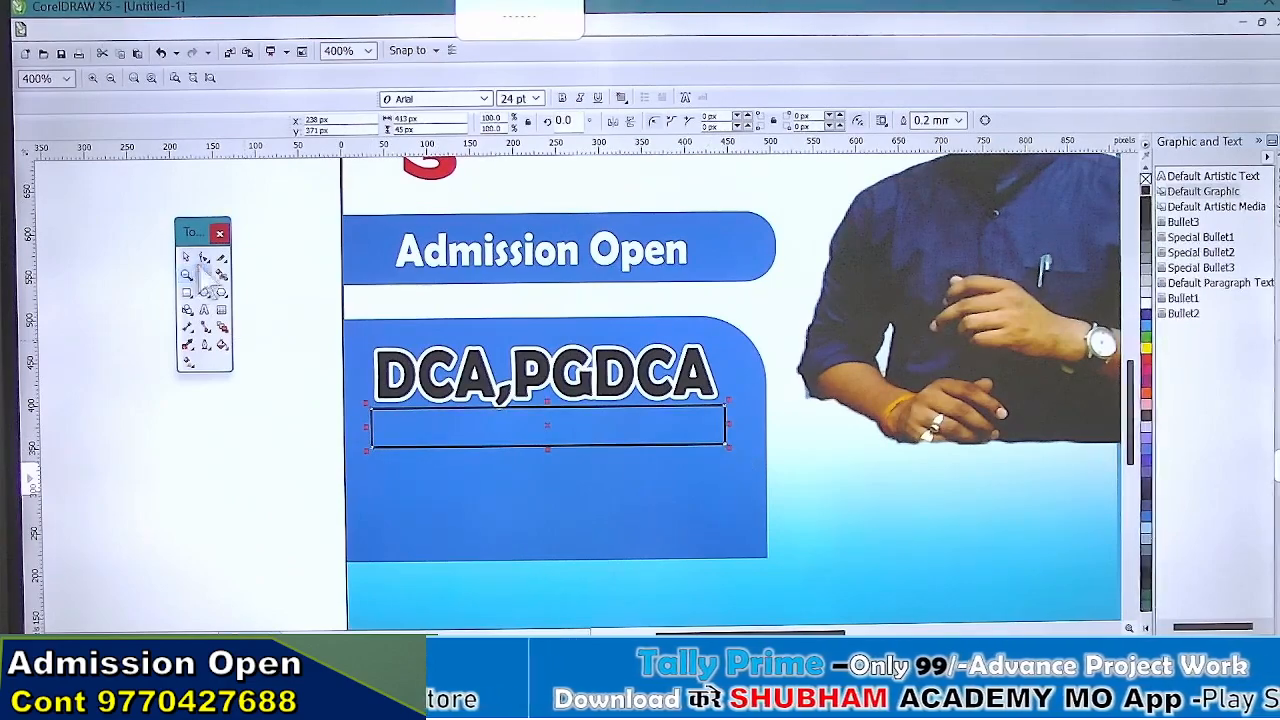
scroll(394, 443, up, 1)
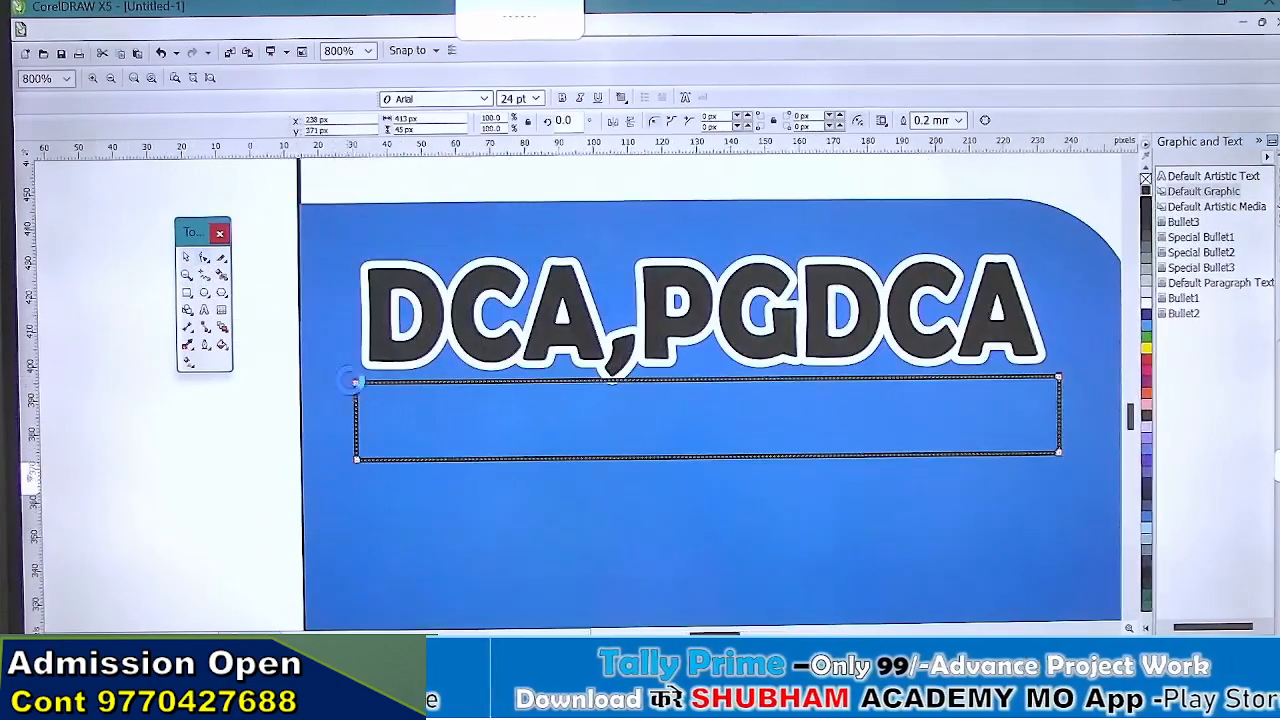
scroll(358, 398, up, 1)
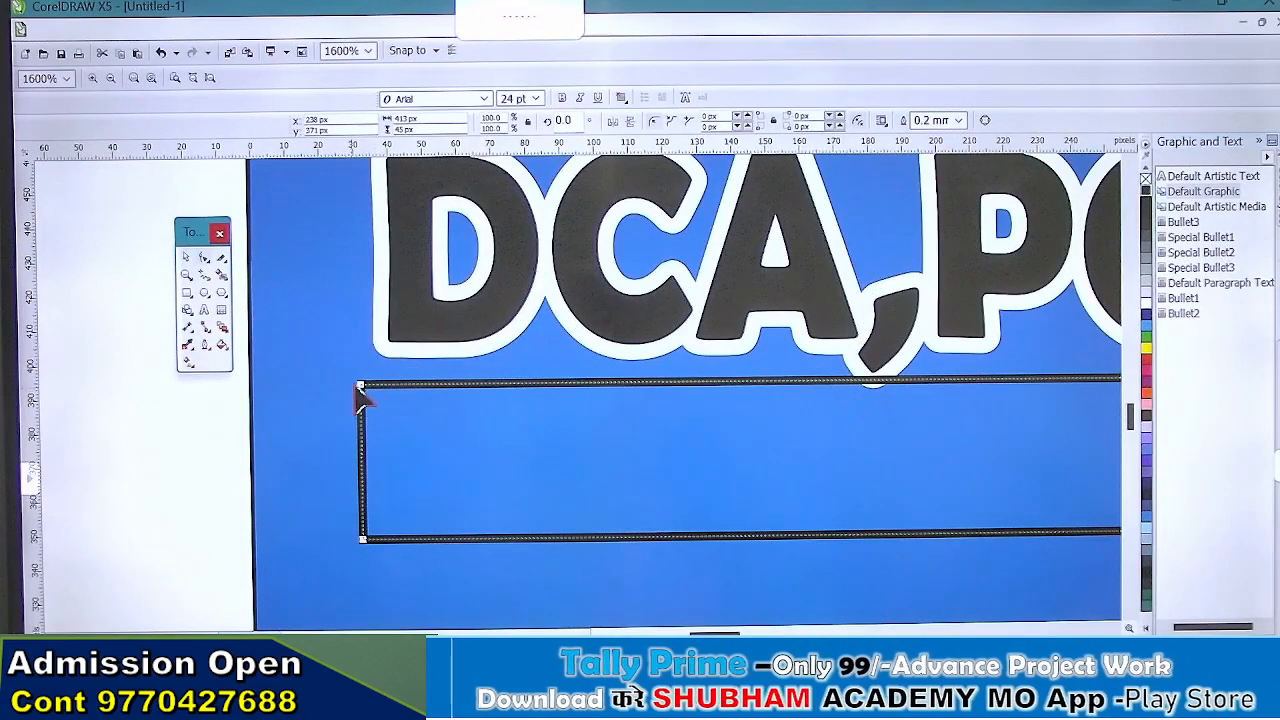
drag(362, 387, 410, 402)
scroll(414, 400, down, 1)
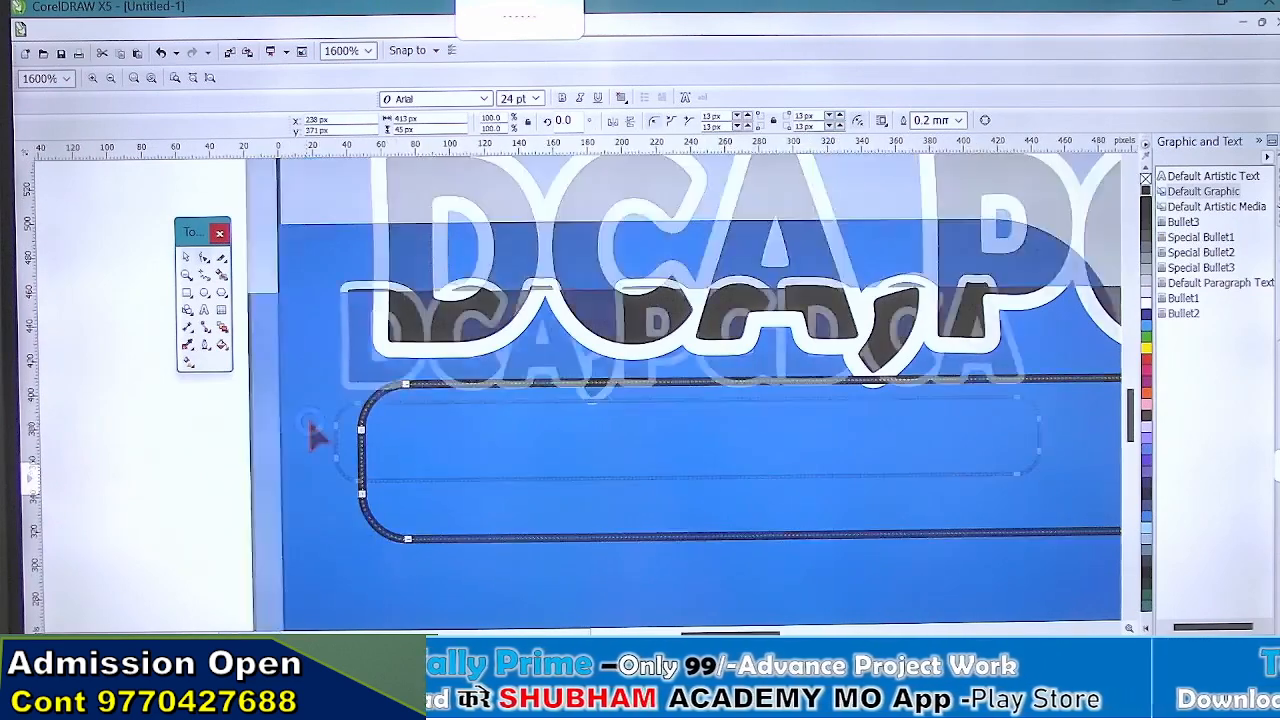
Step: Move the rounded rectangle slightly clear of the "DCA,PGDCA" text and shrink it to about 369 × 41 px
click(185, 257)
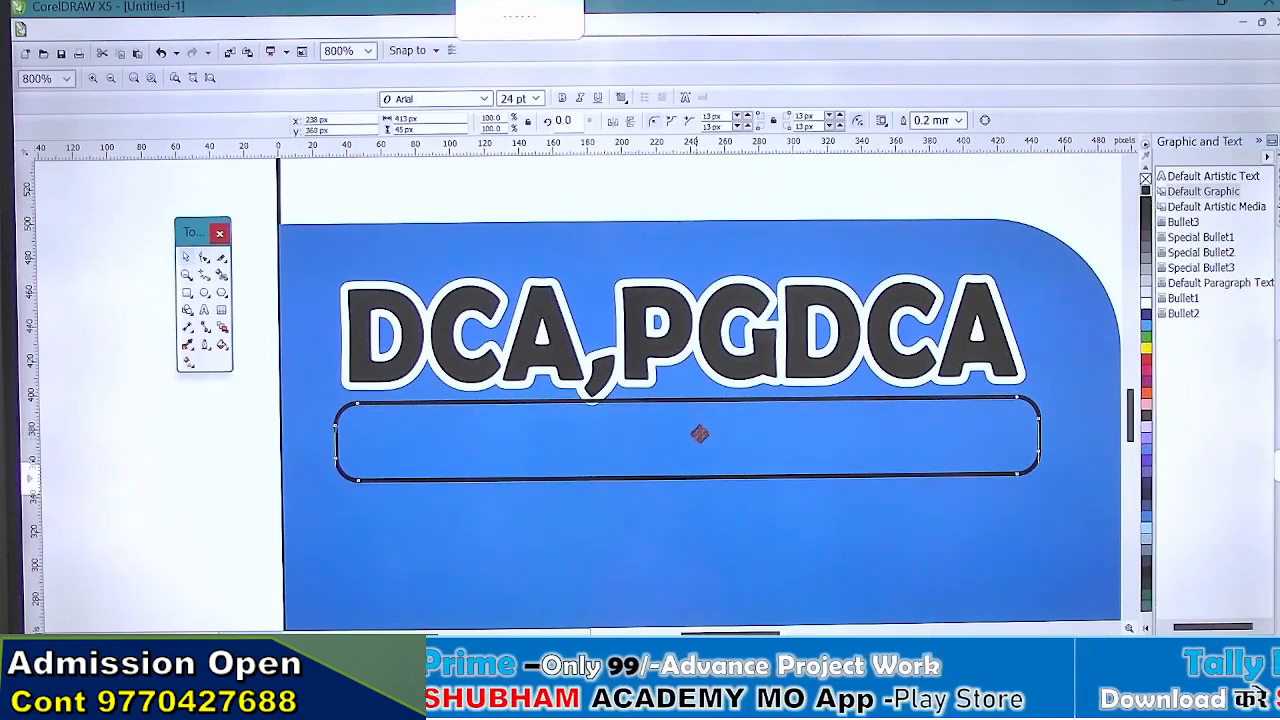
drag(699, 434, 699, 444)
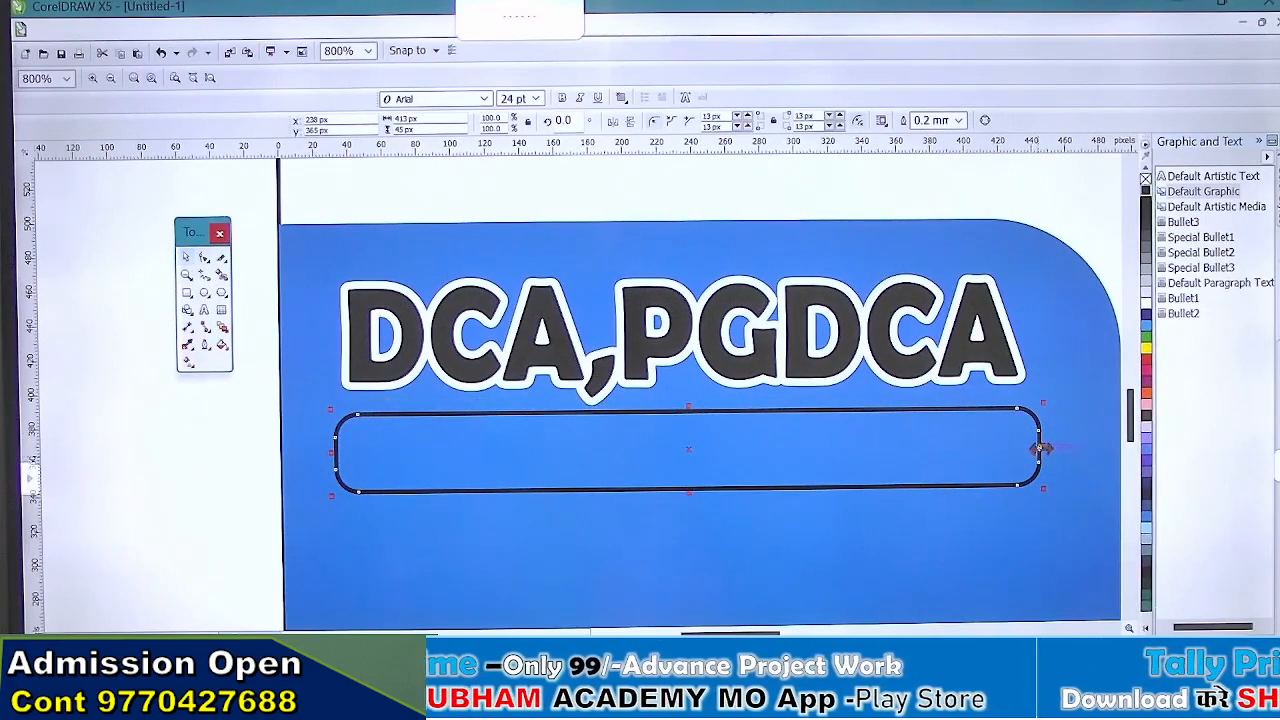
drag(1041, 447, 1006, 449)
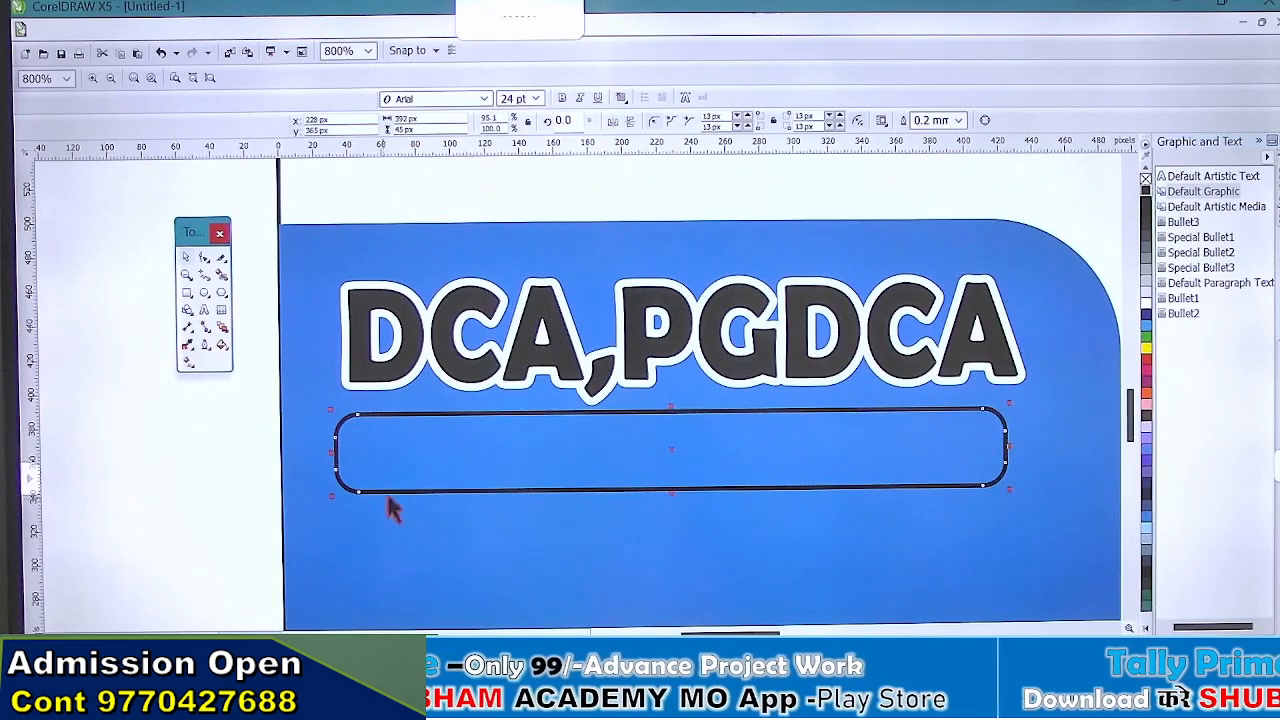
drag(330, 454, 372, 453)
scroll(650, 500, up, 1)
drag(745, 492, 746, 474)
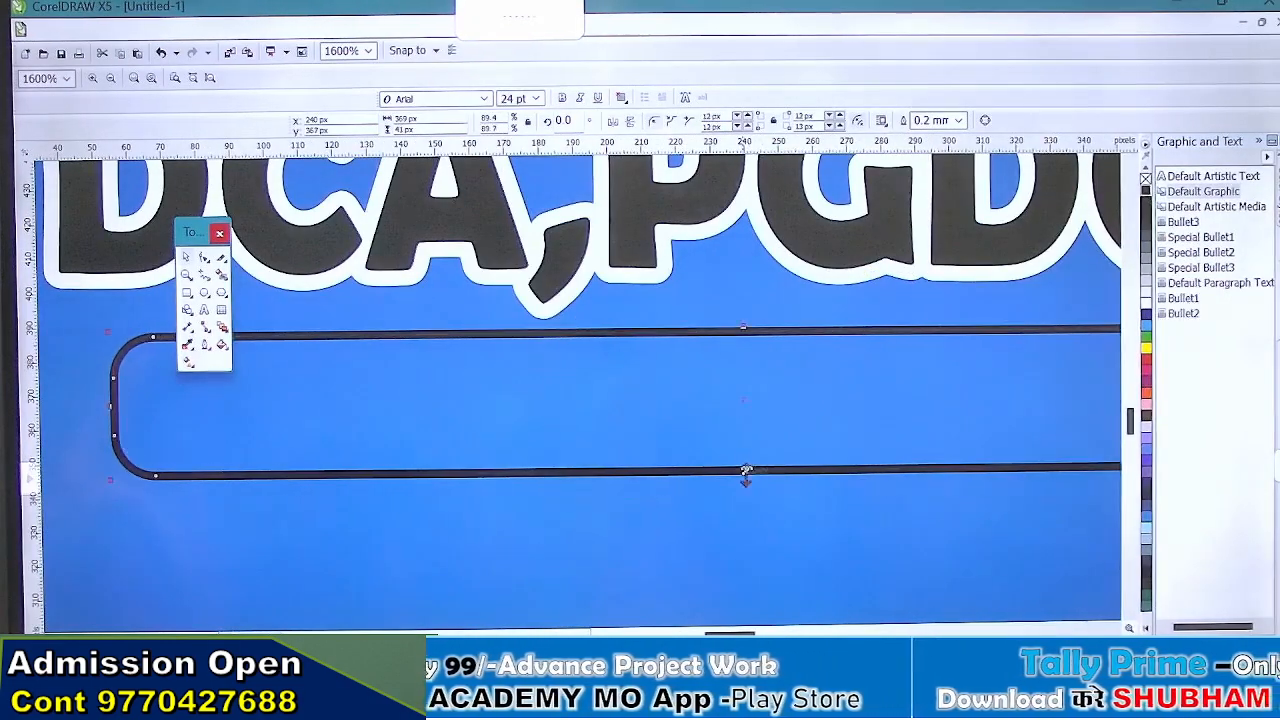
Step: Fill the rounded rectangle under "DCA,PGDCA" with white and remove its outline
click(1147, 306)
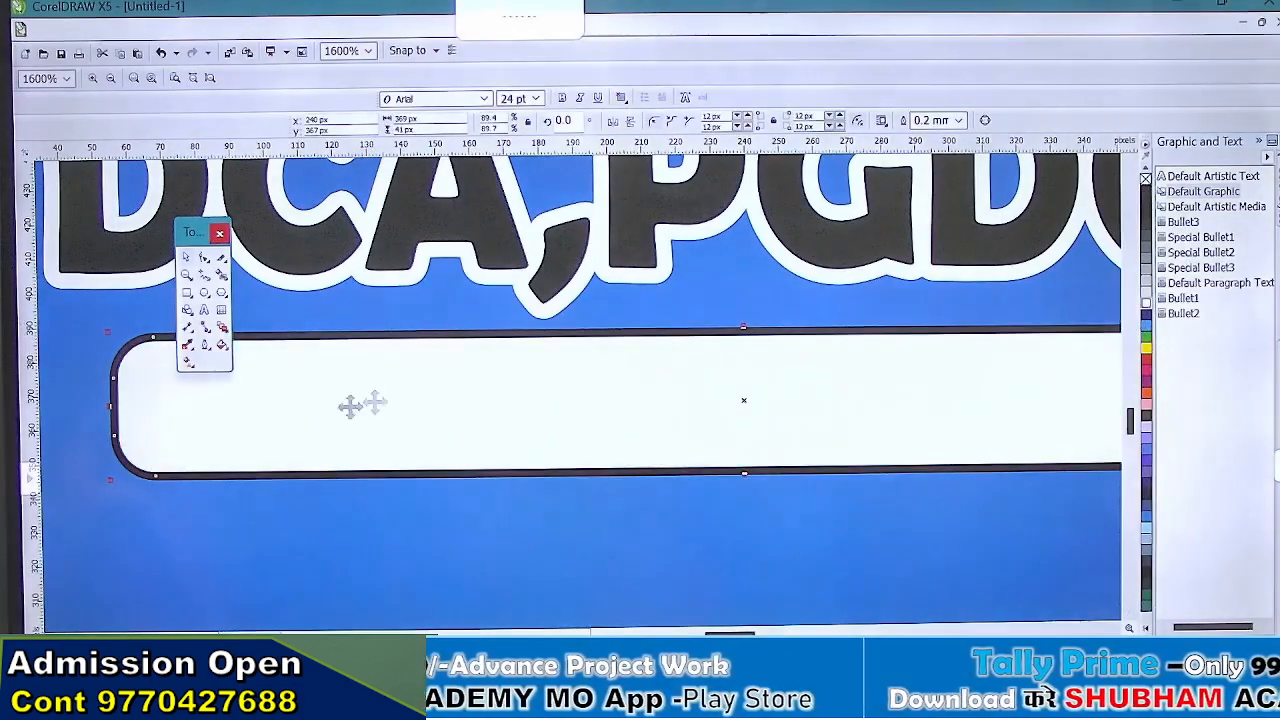
click(206, 345)
click(229, 401)
scroll(186, 420, down, 2)
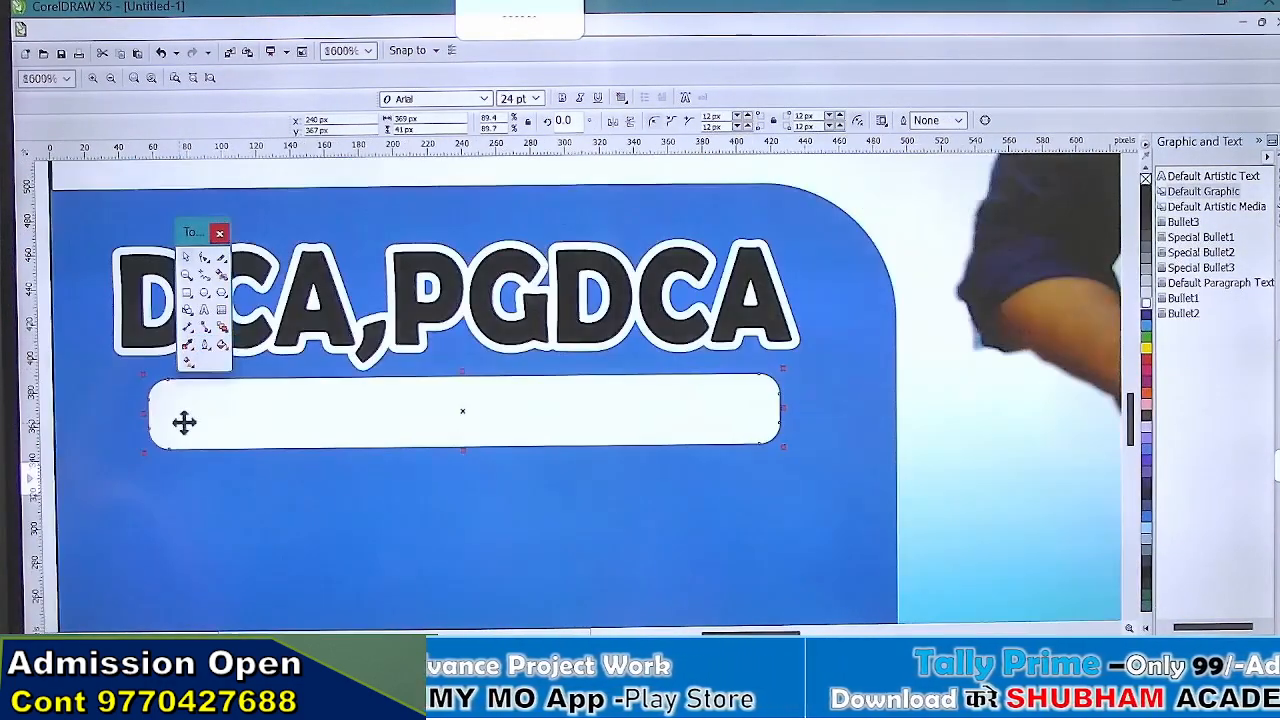
scroll(360, 410, down, 1)
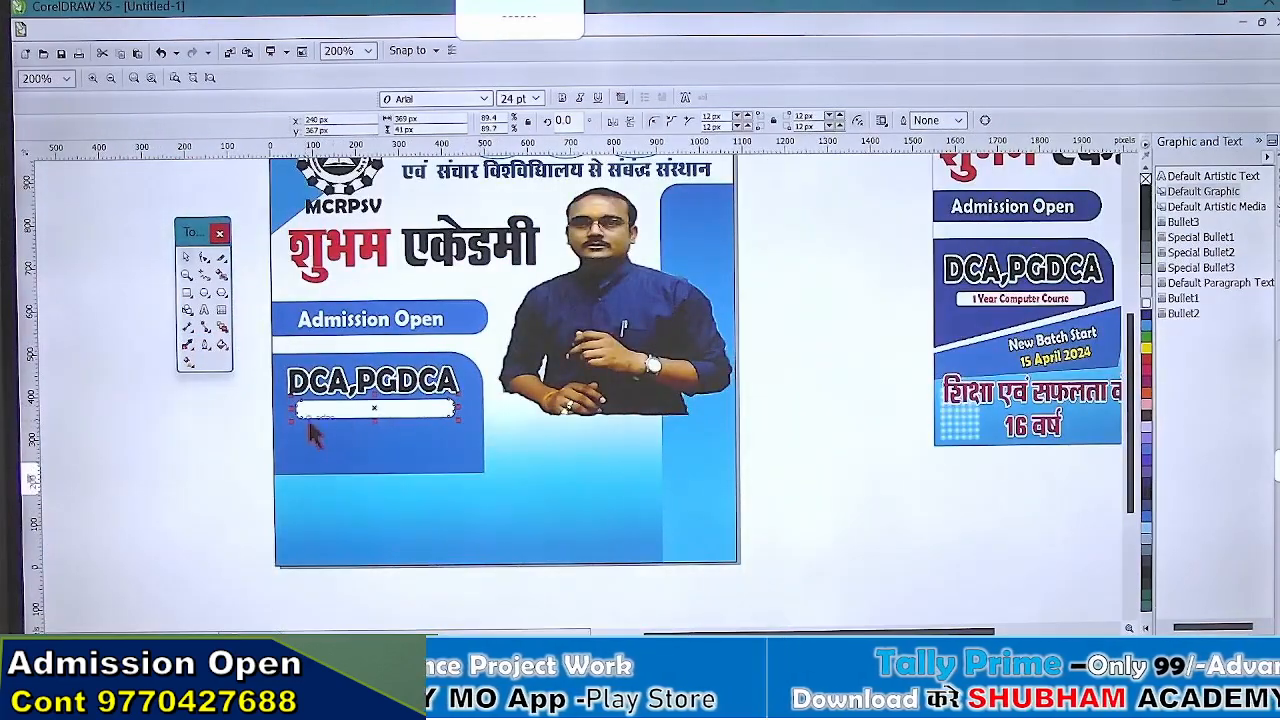
Step: Duplicate the "Admission Open" text and place the copy over the white rounded bar under "DCA,PGDCA"
scroll(340, 408, up, 1)
click(408, 225)
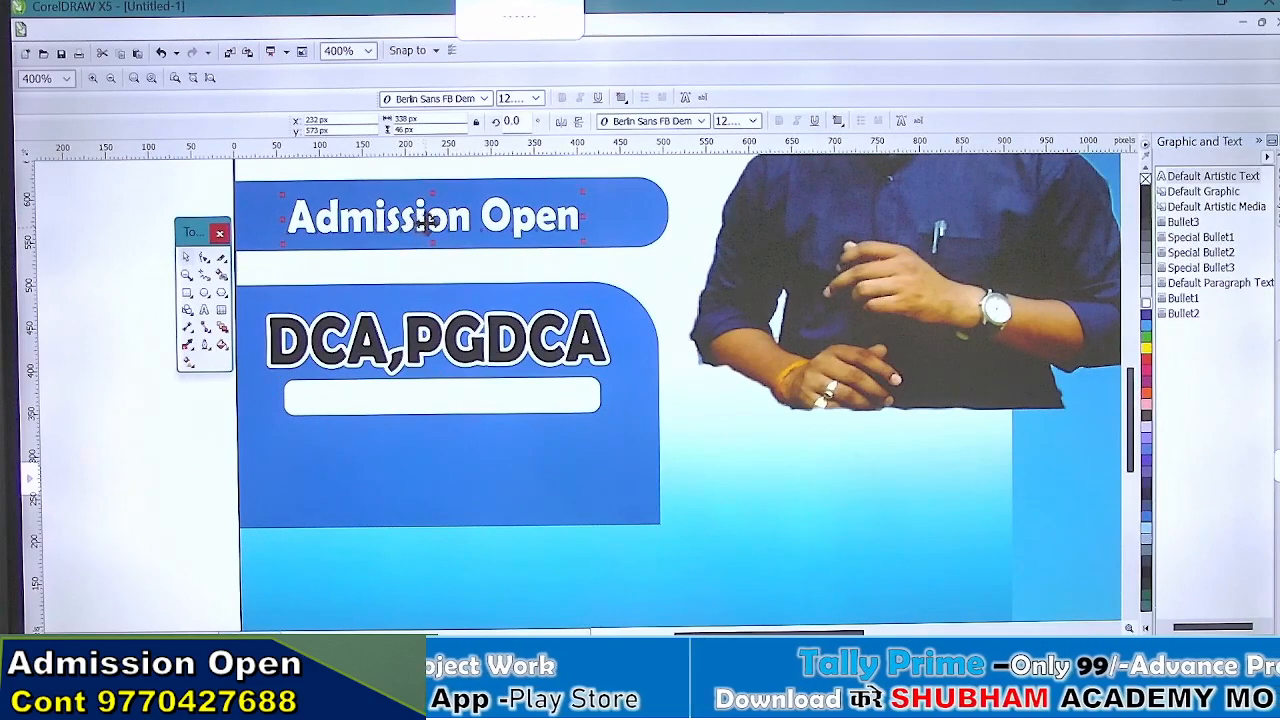
drag(428, 222, 452, 230)
drag(481, 170, 437, 403)
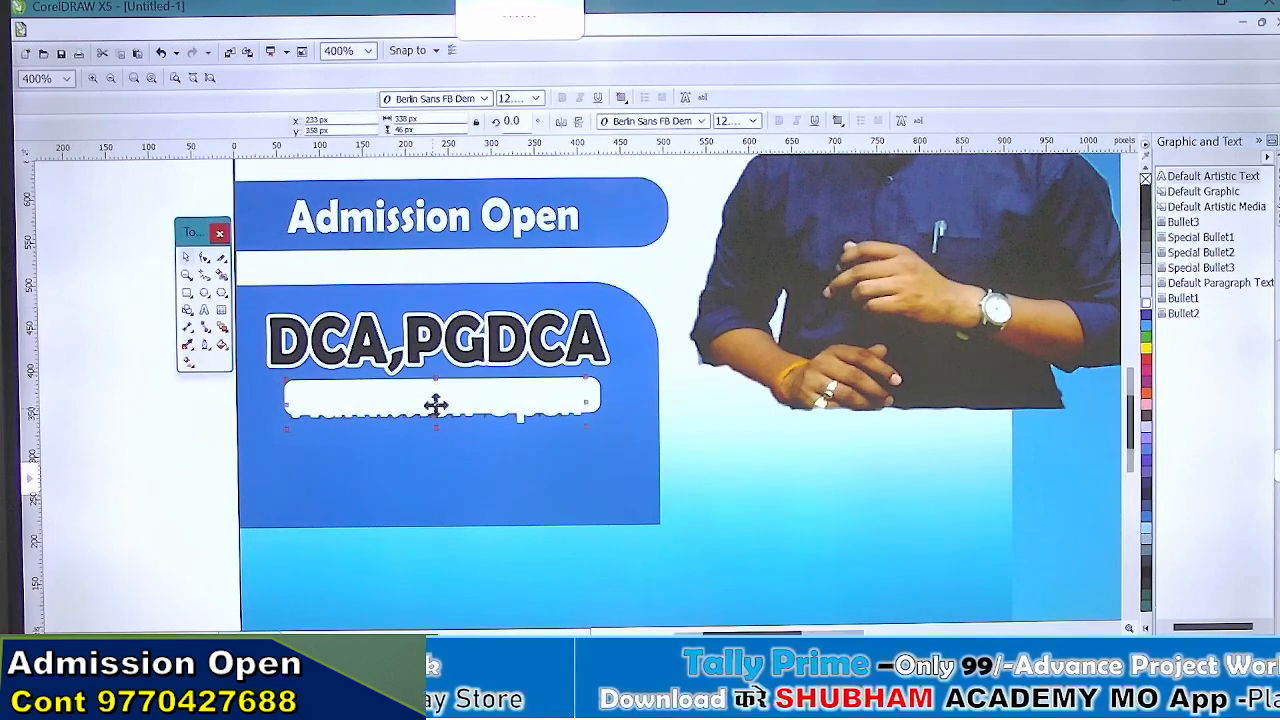
Step: Select all characters of the text copy over the white bar and colour them red
scroll(436, 405, up, 1)
double_click(435, 404)
key(ctrl+a)
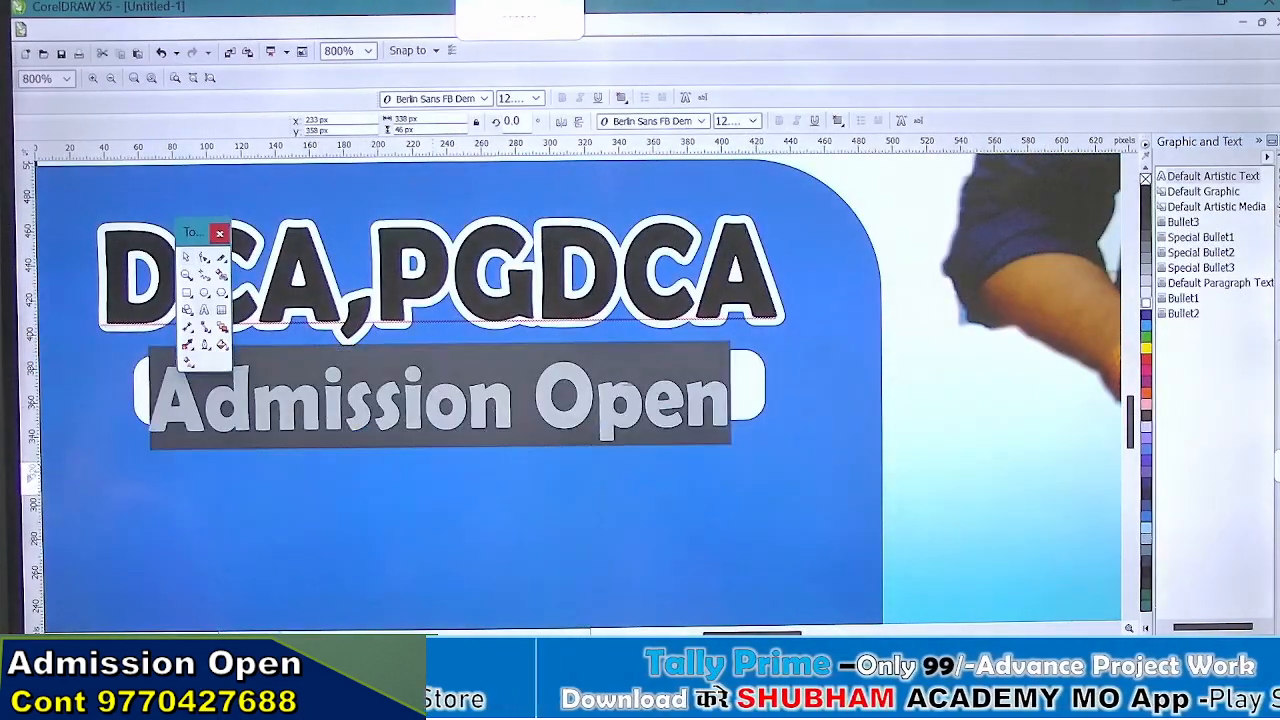
click(1147, 366)
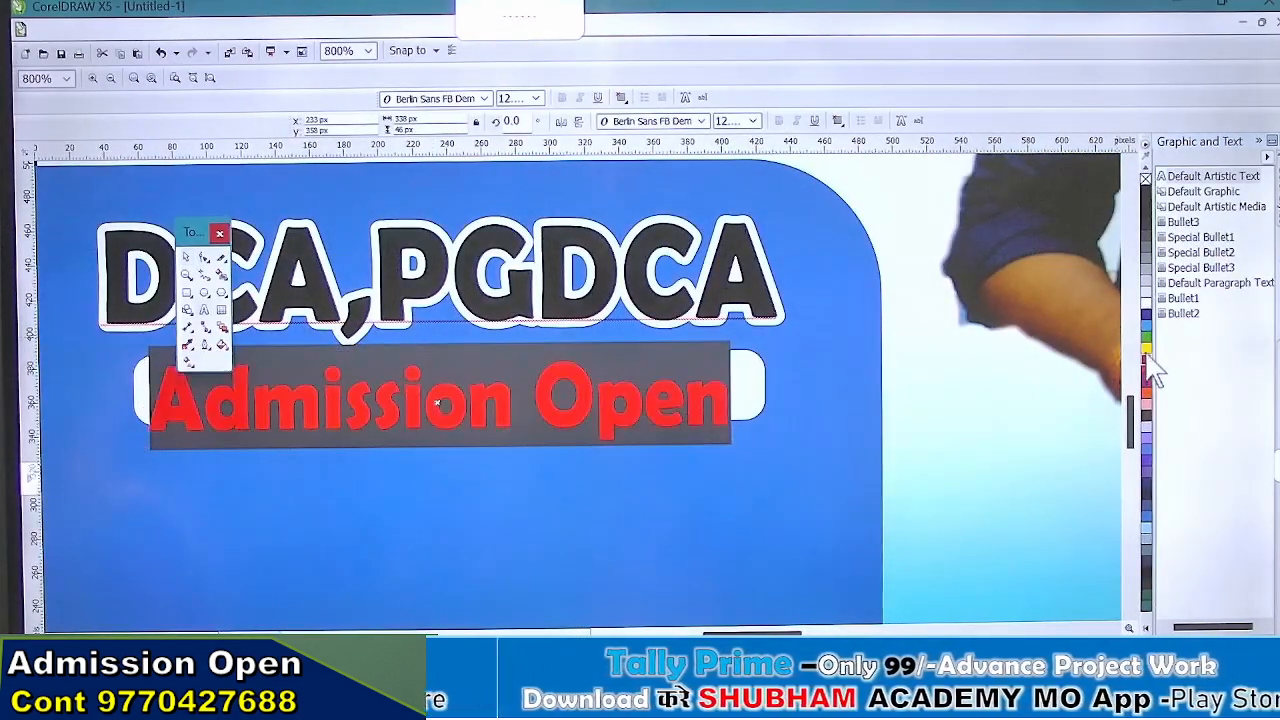
Step: Colour the text copy over the white bar green and replace its wording with "1 Year Computer Course"
click(1147, 338)
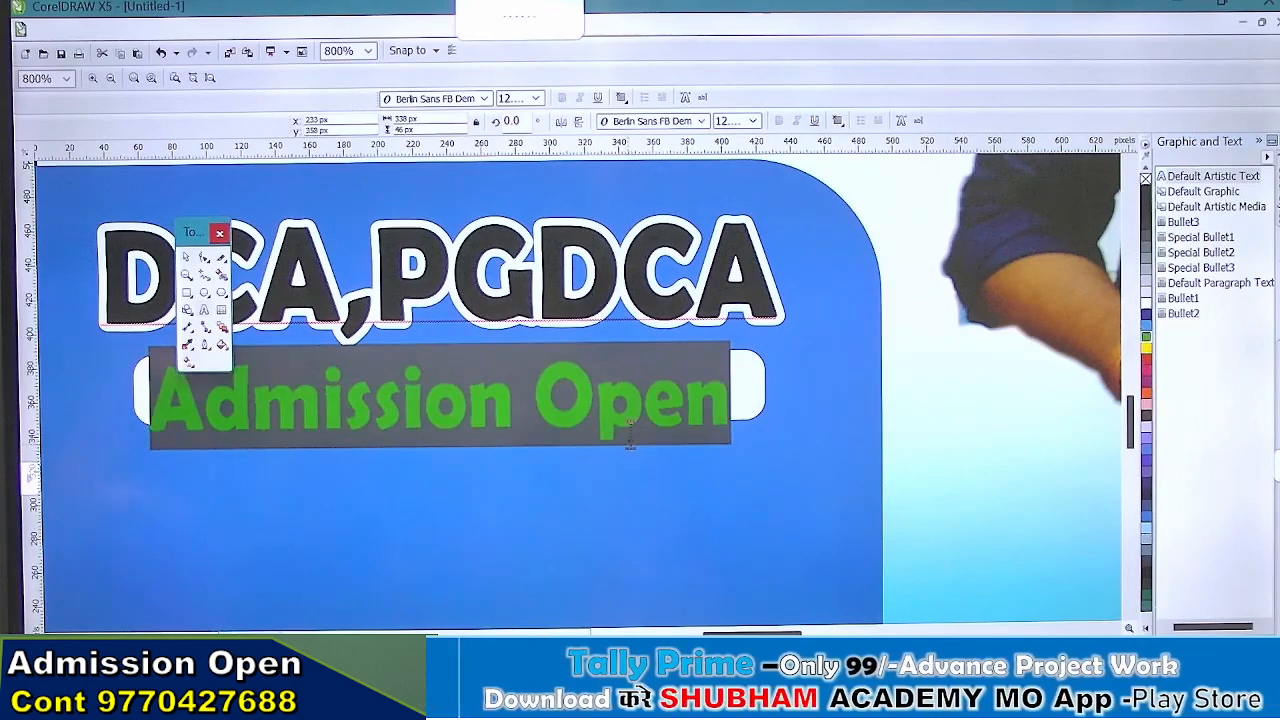
text(1 Yea)
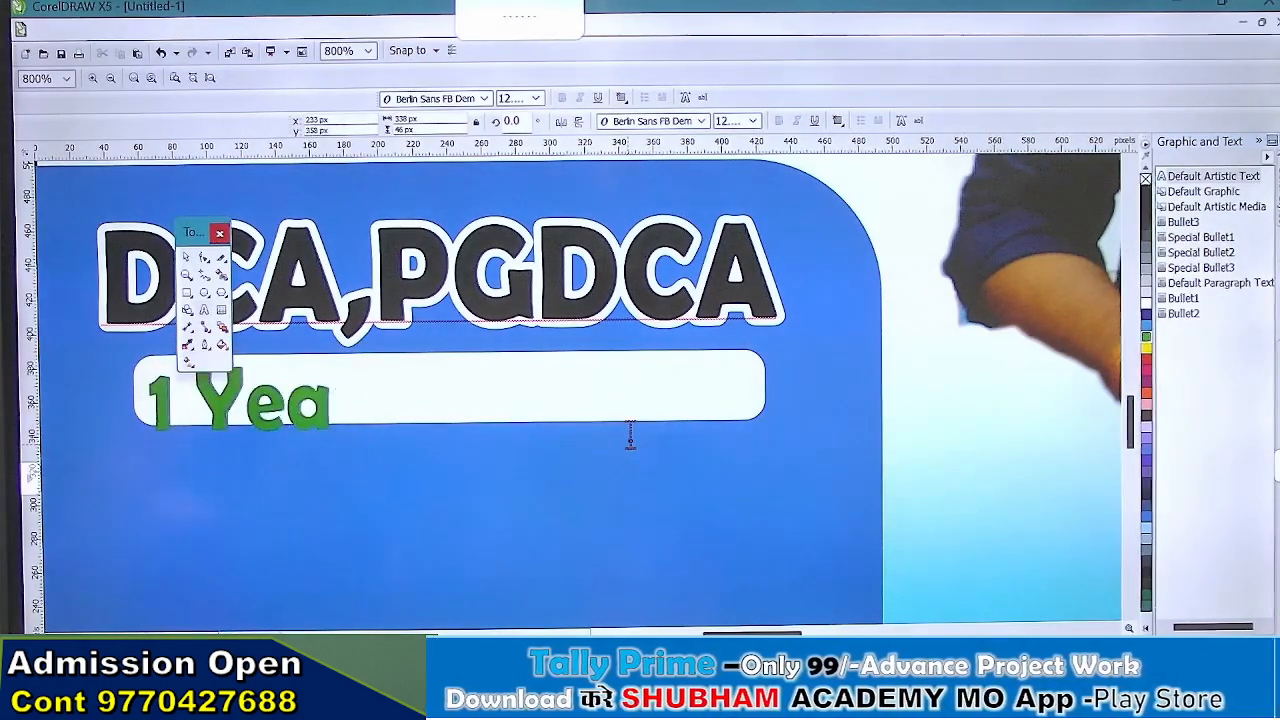
text(r Computer COure)
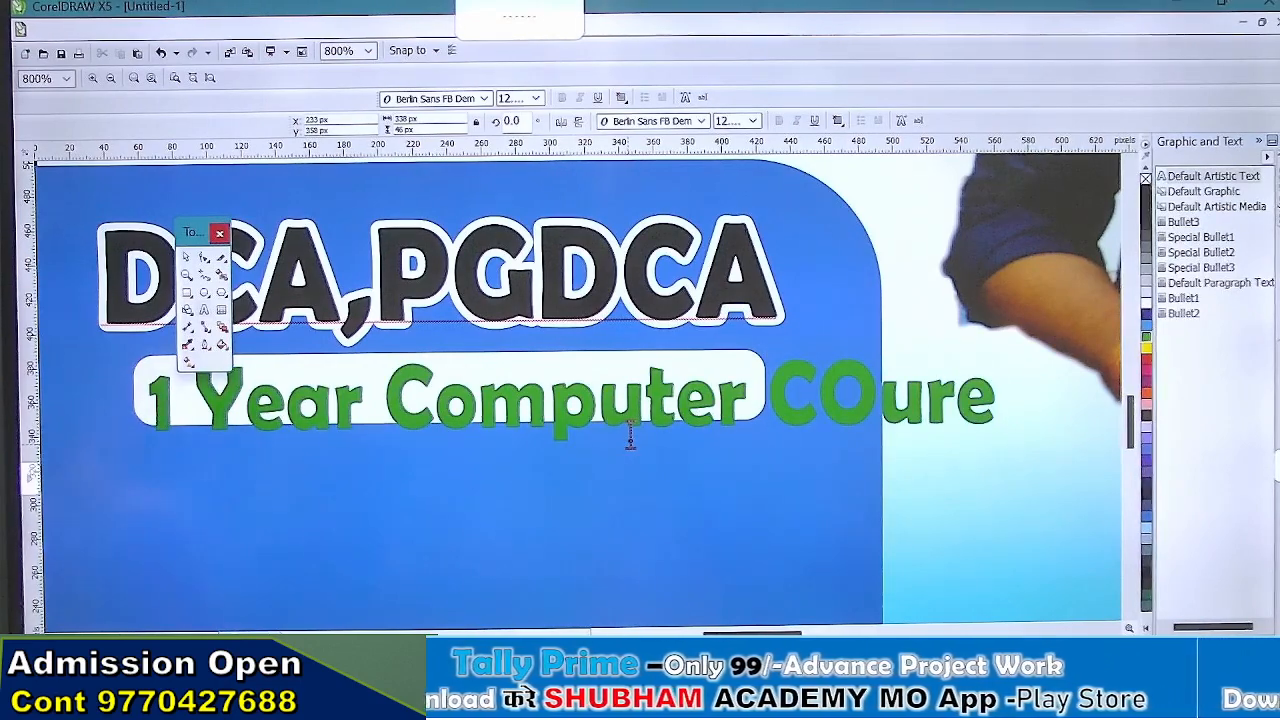
key(BackSpace)
key(BackSpace)
key(BackSpace)
key(BackSpace)
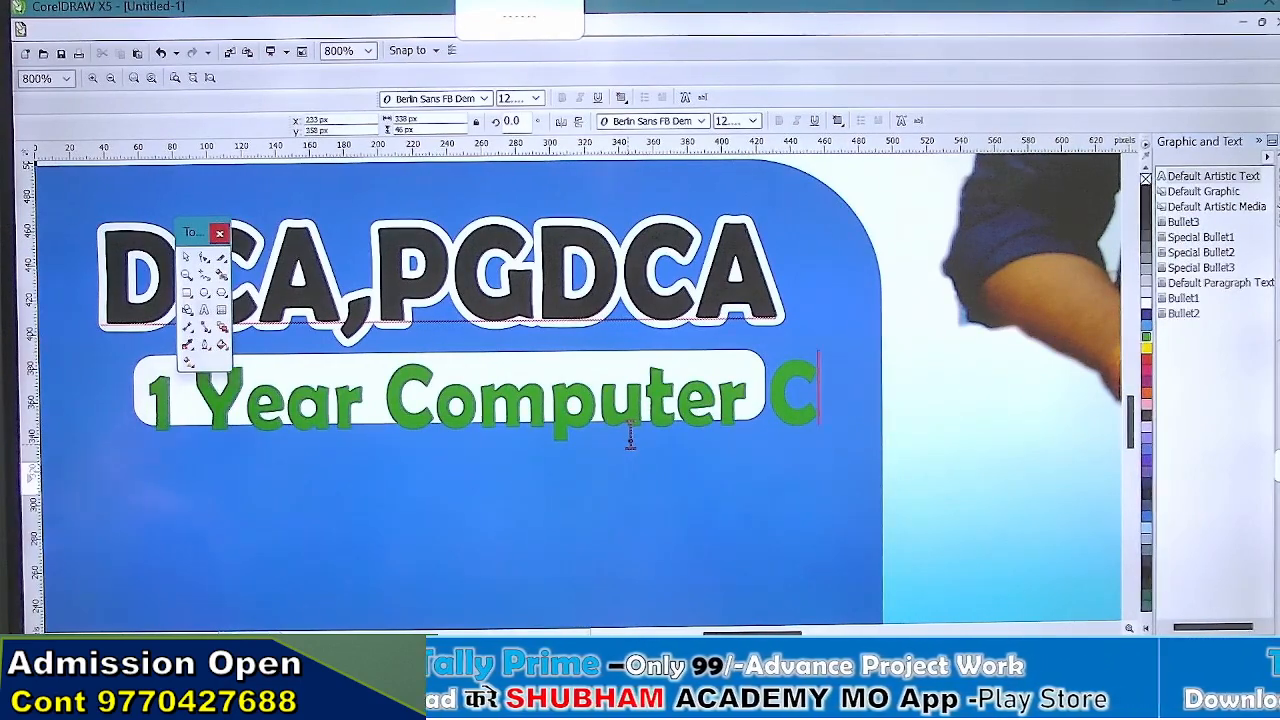
text(ourse)
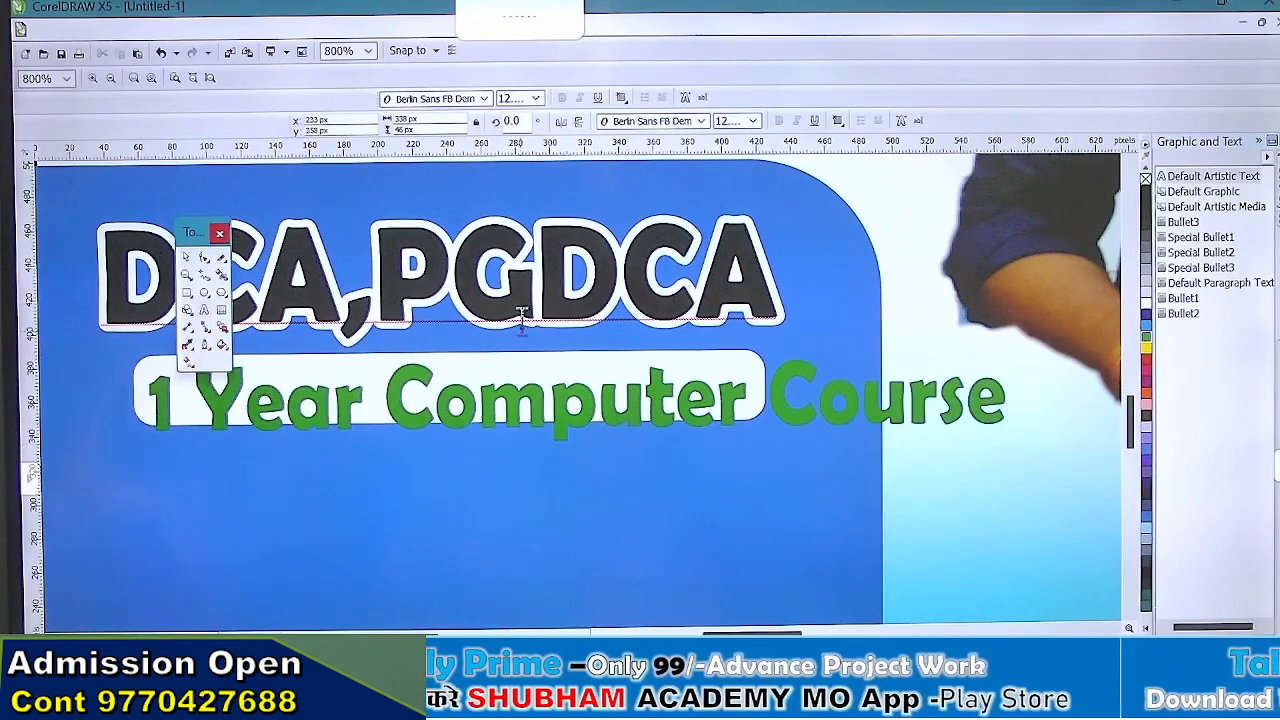
Step: Shrink the "1 Year Computer Course" text to about 286 × 26 px and centre it on the white bar
click(185, 258)
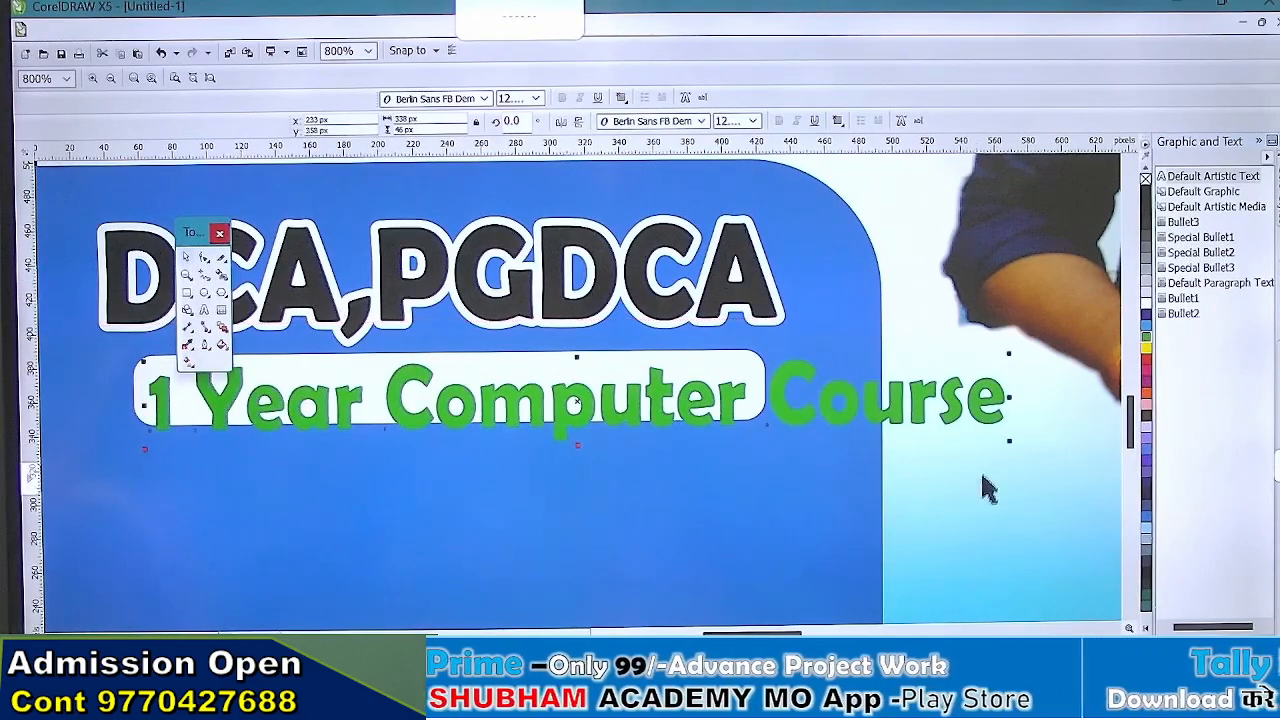
drag(1007, 444, 640, 425)
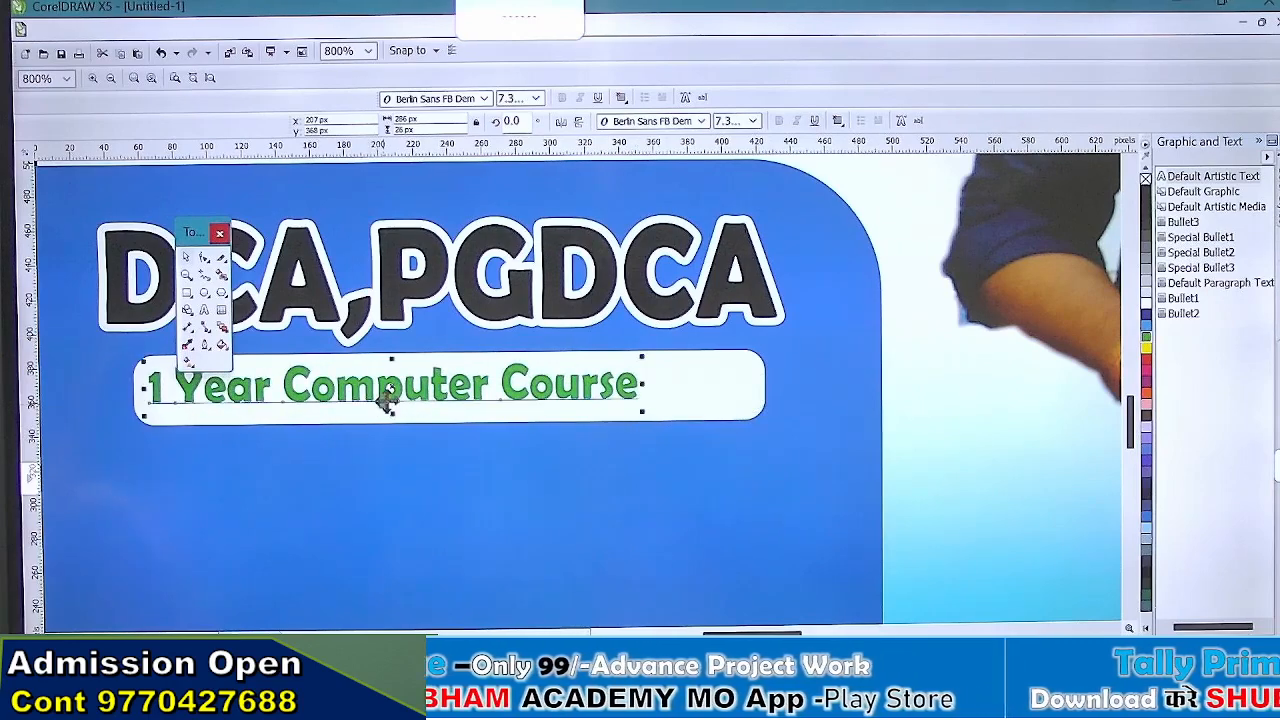
drag(390, 398, 440, 395)
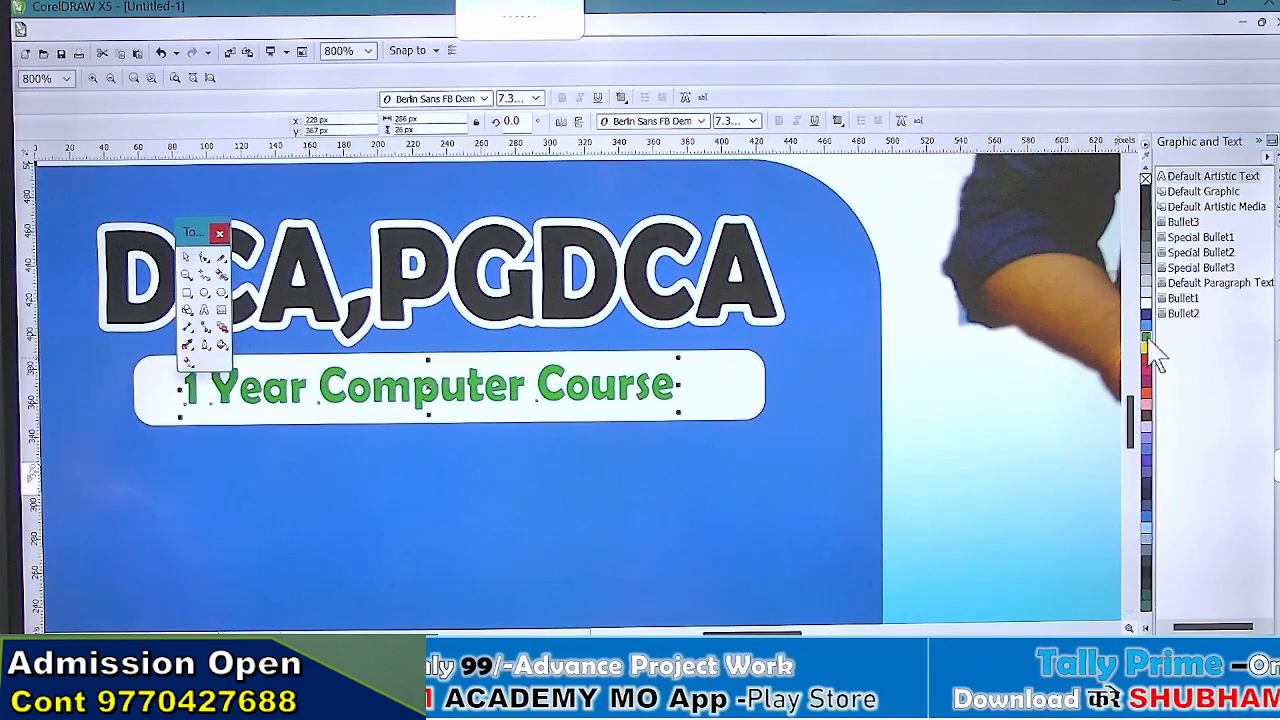
drag(1143, 336, 1194, 358)
Step: Draw a rectangle about 613 × 113 px from the page's left edge, overlapping the lower edge of the blue course panel
scroll(697, 387, down, 1)
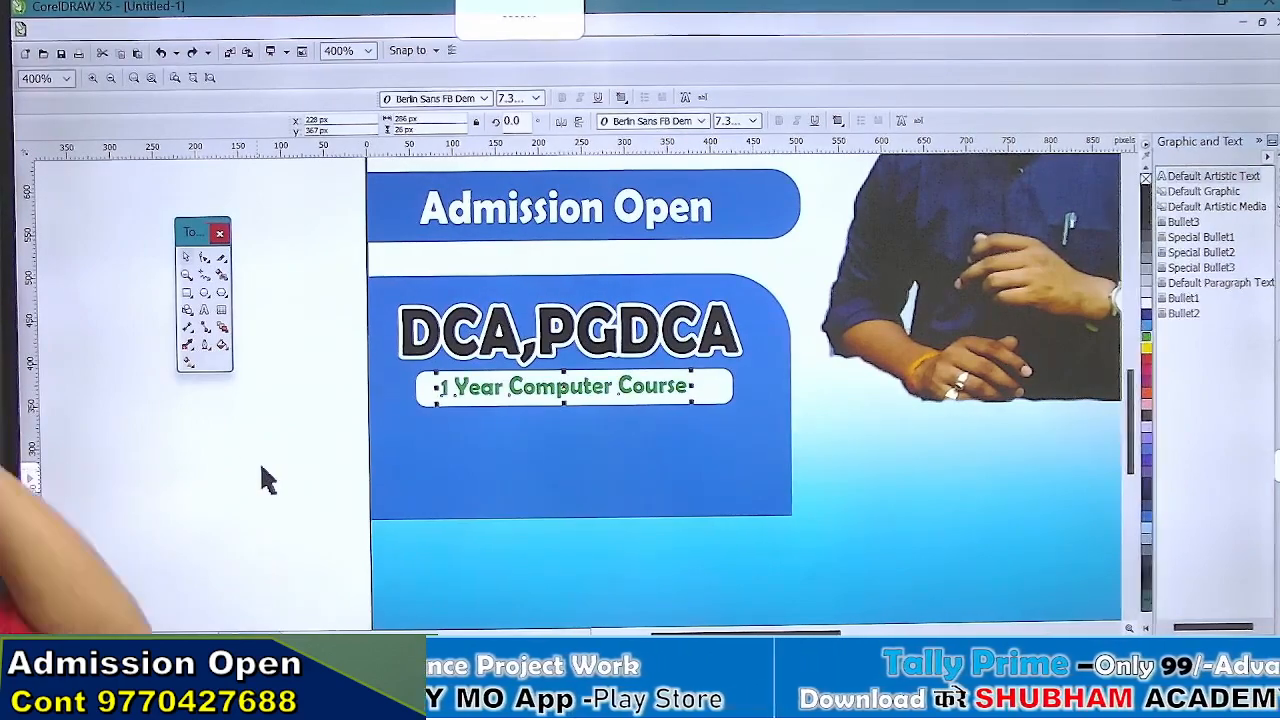
scroll(255, 455, down, 1)
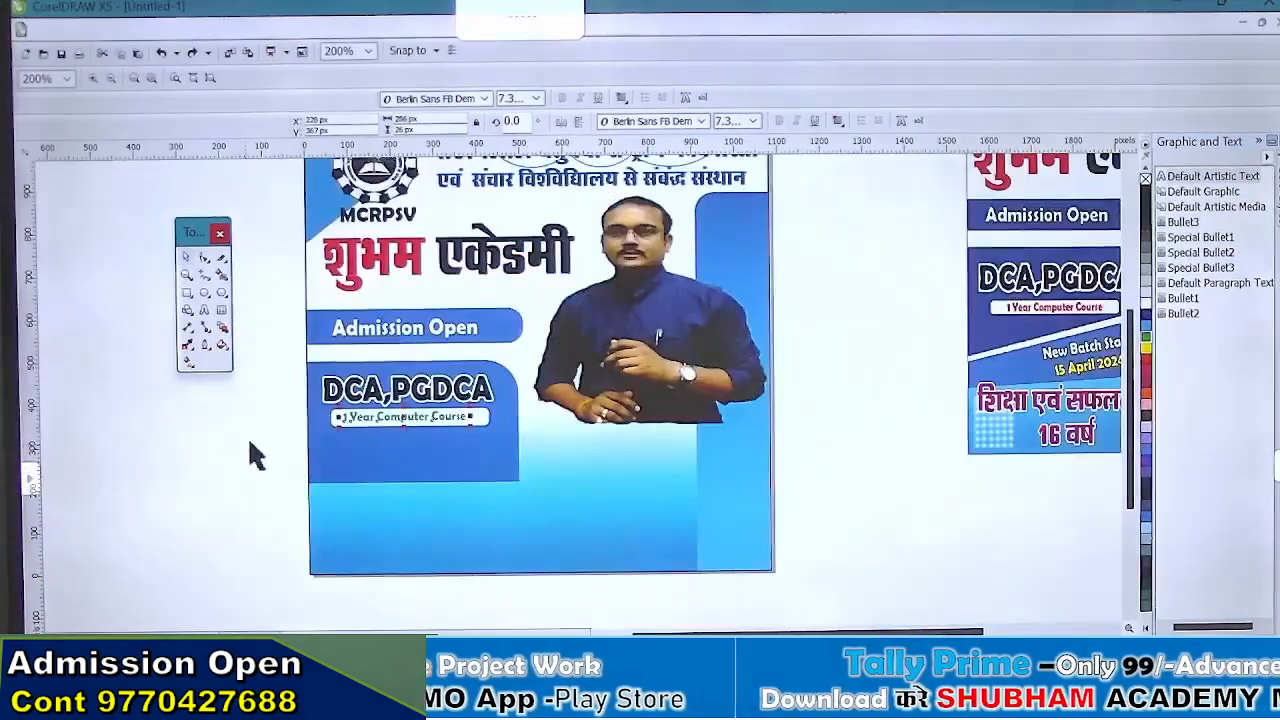
scroll(843, 443, down, 1)
scroll(843, 443, up, 2)
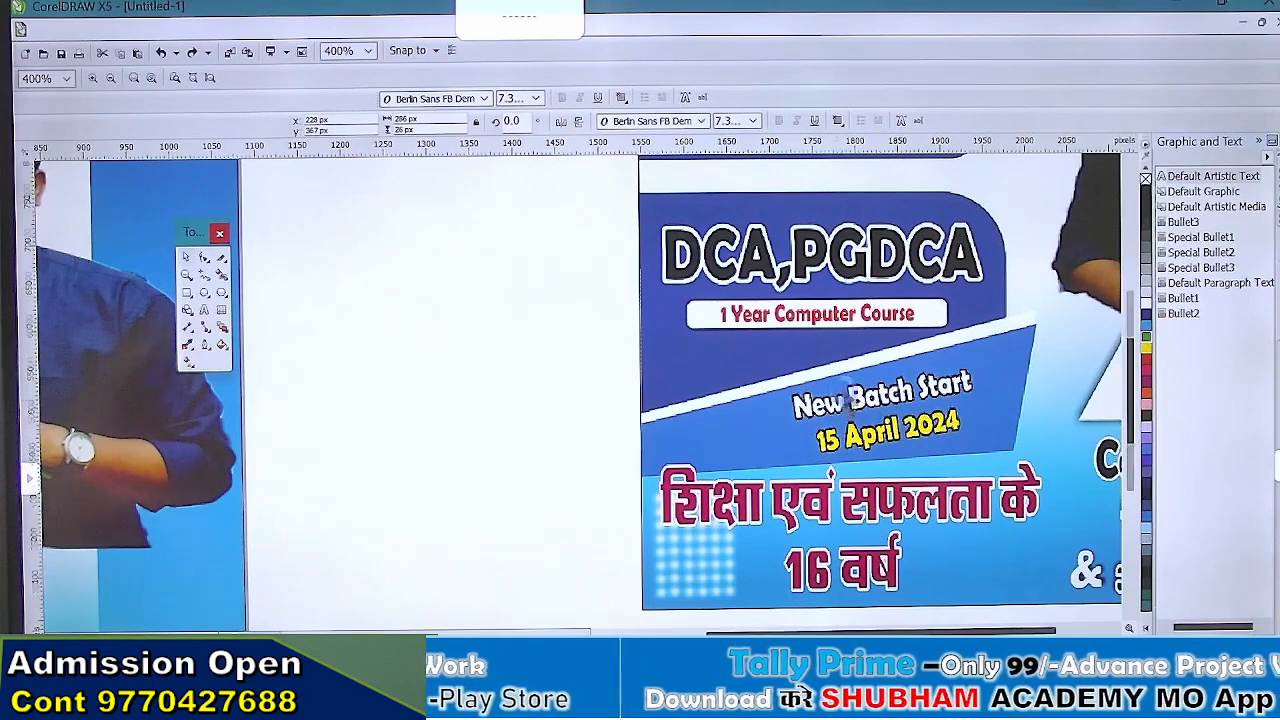
scroll(740, 408, down, 2)
scroll(480, 442, up, 1)
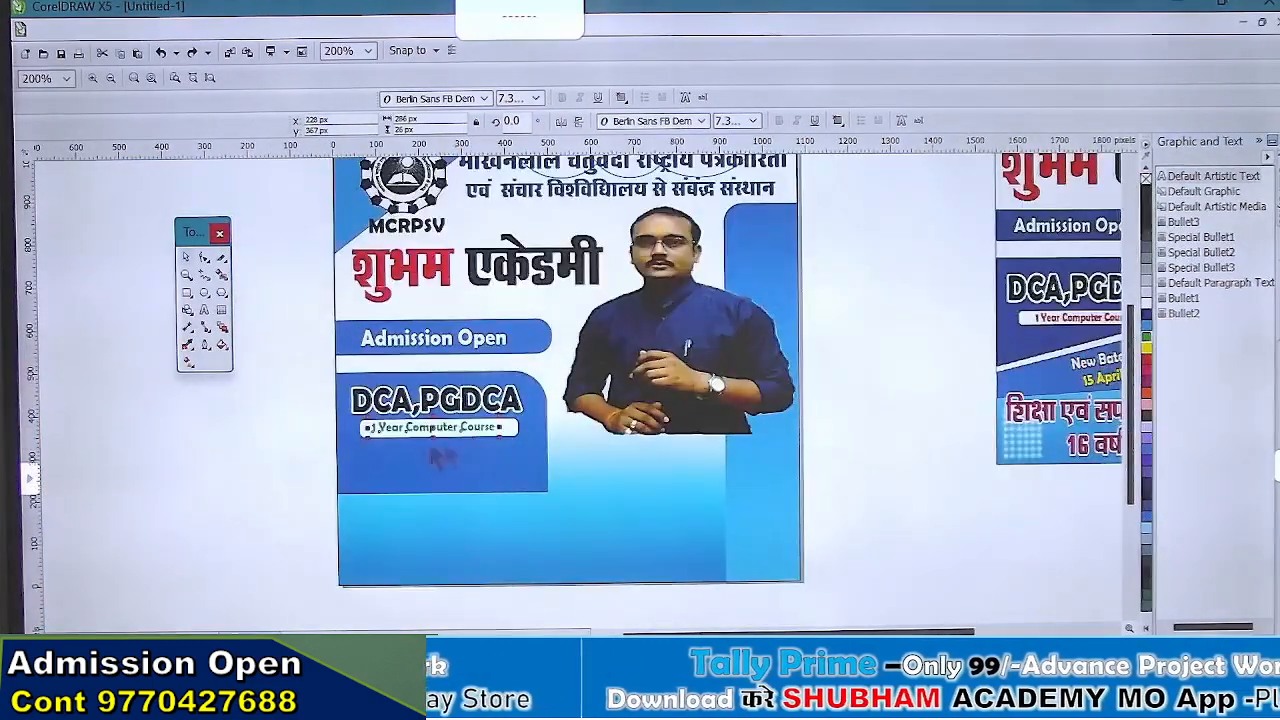
click(187, 293)
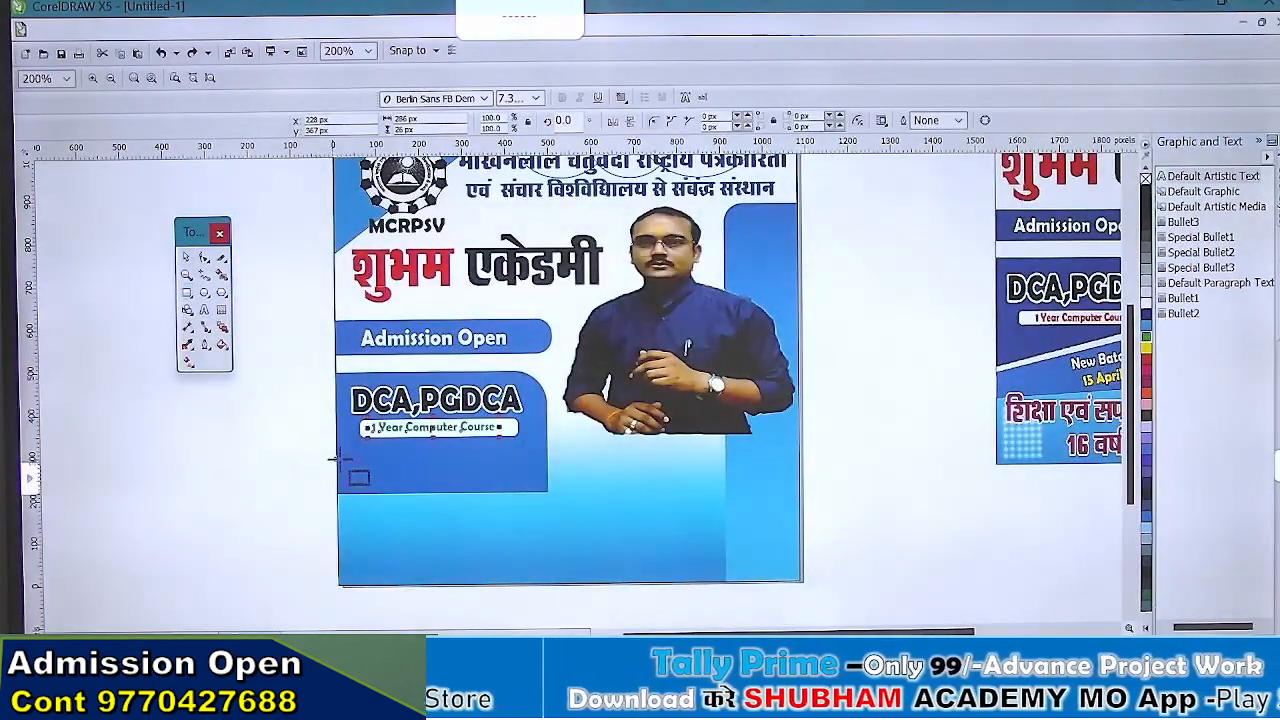
drag(337, 461, 601, 508)
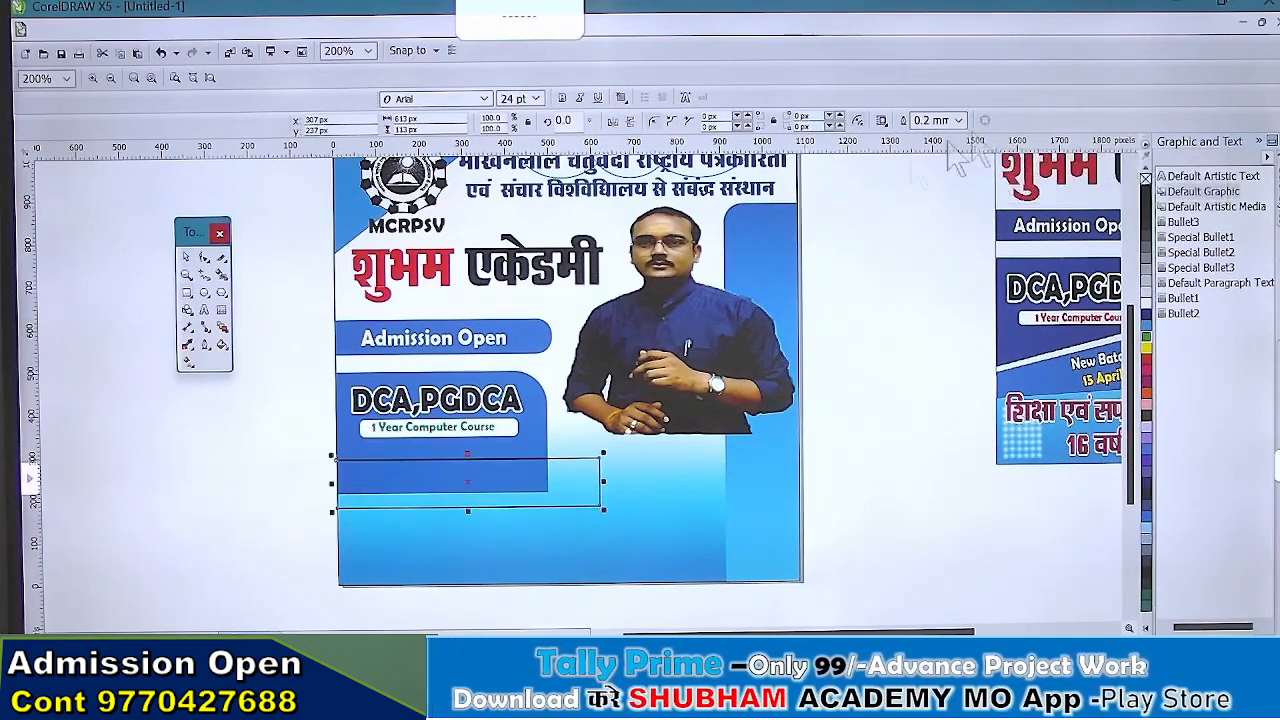
Step: Raise the new rectangle's two right corner nodes and pull the lower one inward to make a slanted banner shape
click(205, 258)
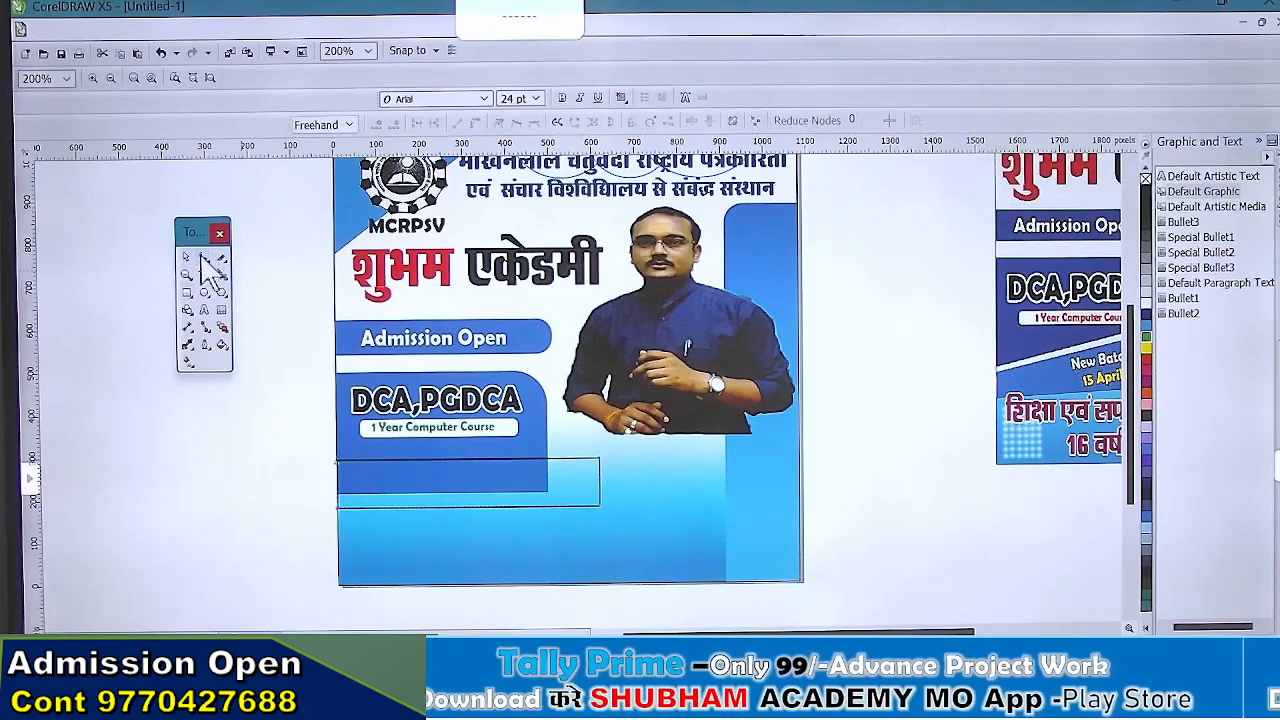
scroll(520, 495, up, 2)
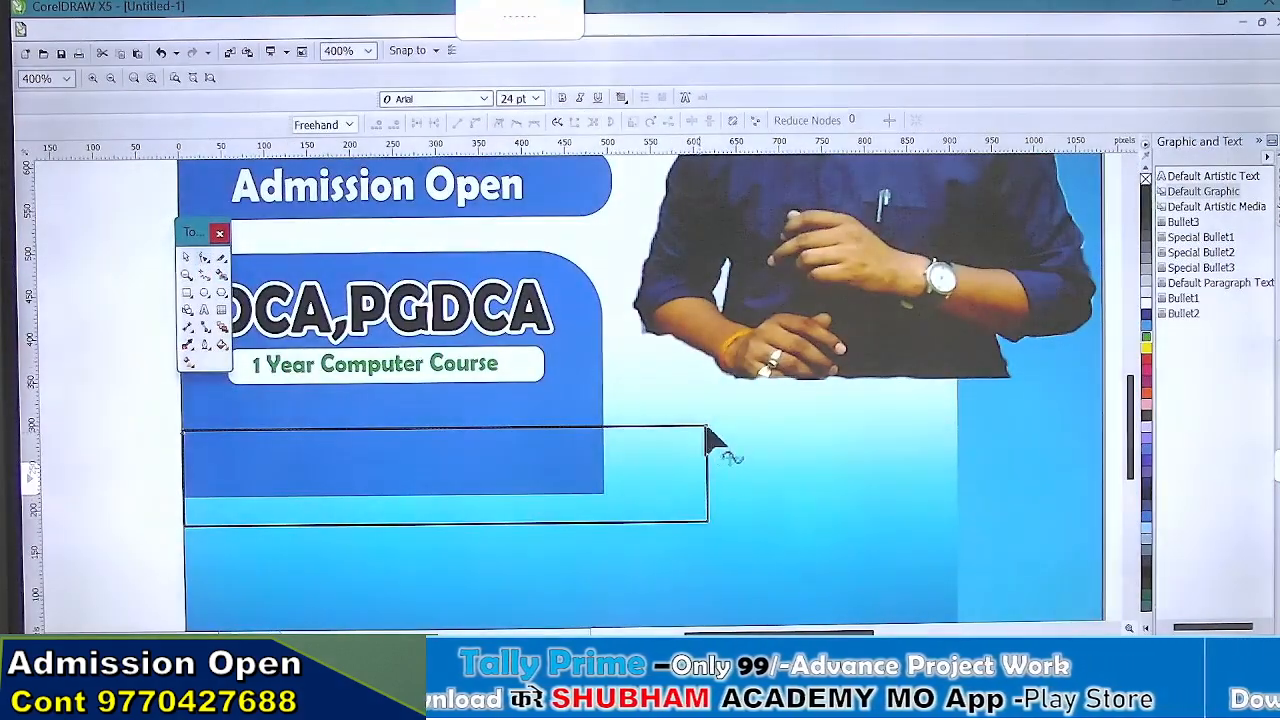
drag(706, 428, 691, 371)
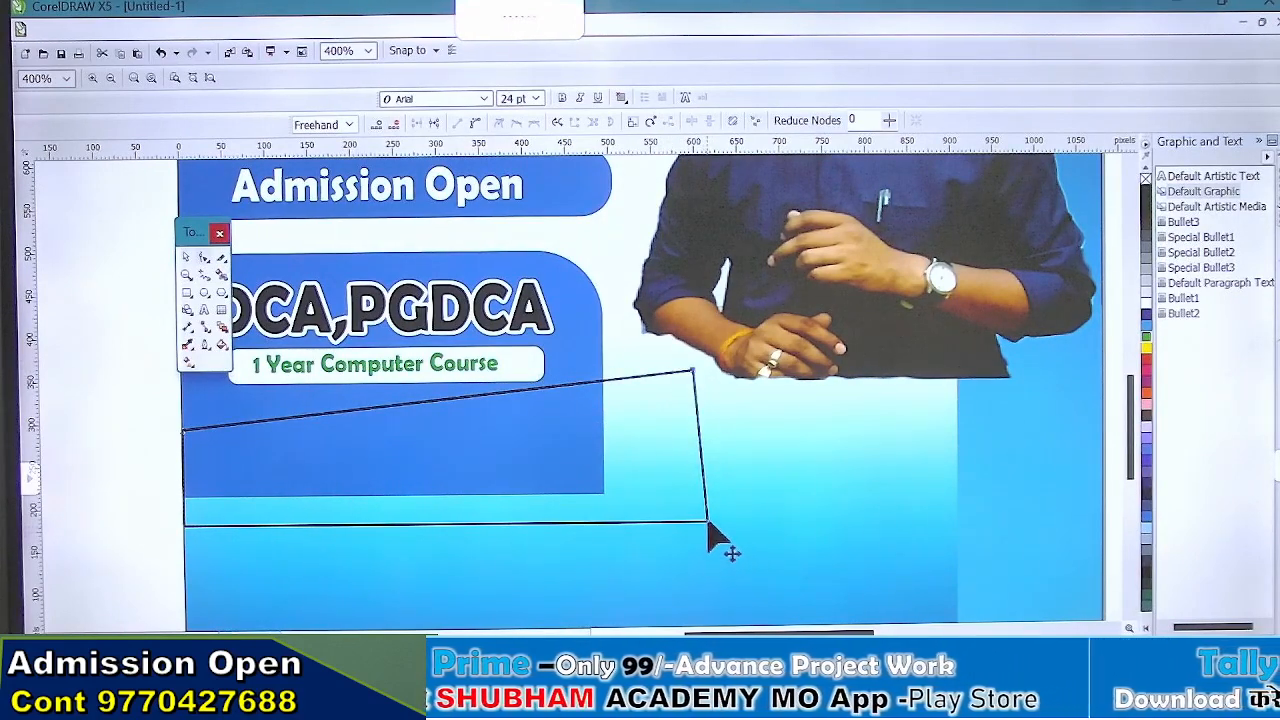
drag(706, 523, 708, 470)
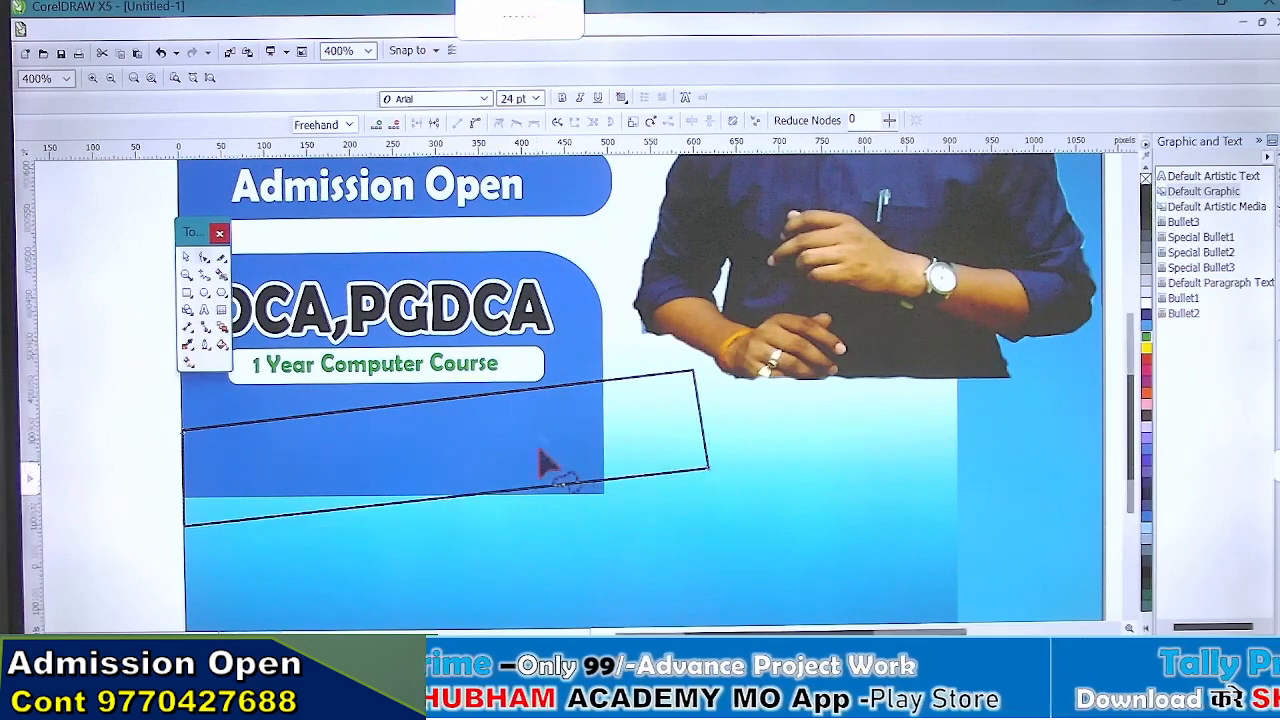
scroll(543, 457, down, 5)
scroll(548, 455, up, 2)
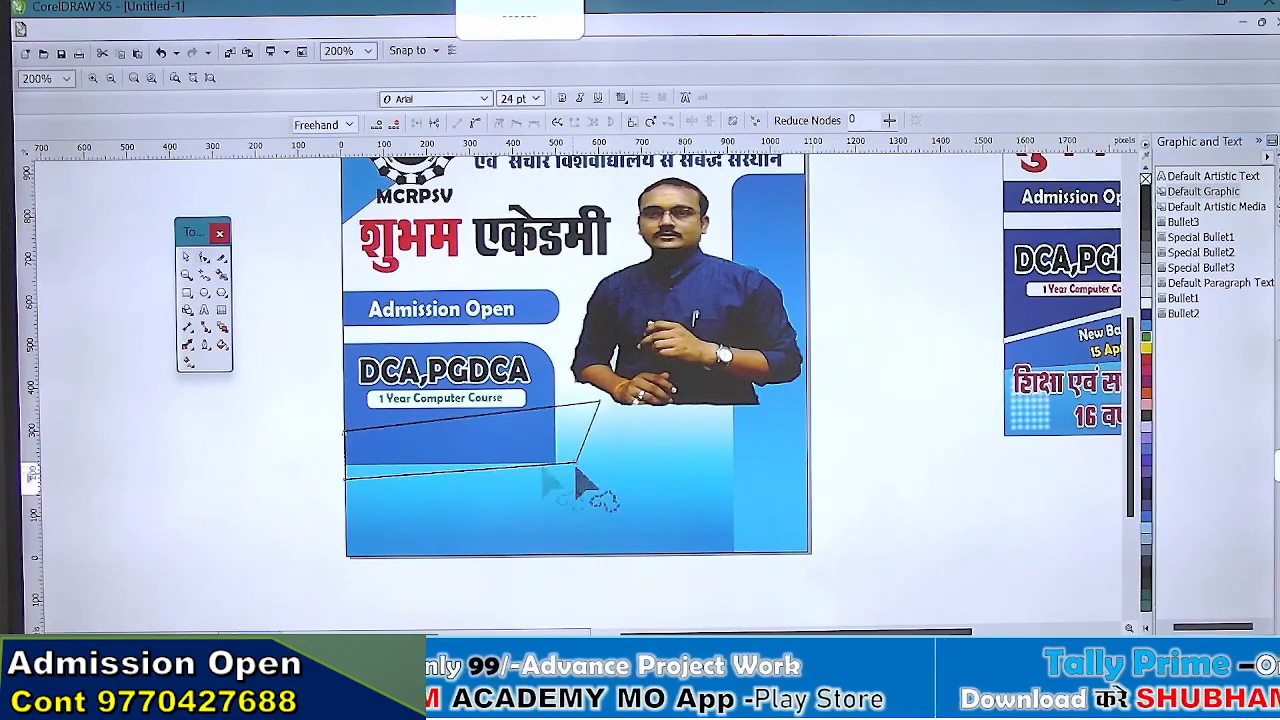
Step: Lower the banner shape's two left corners and its lower-right corner so the shape measures about 599 × 191 px
scroll(365, 465, up, 2)
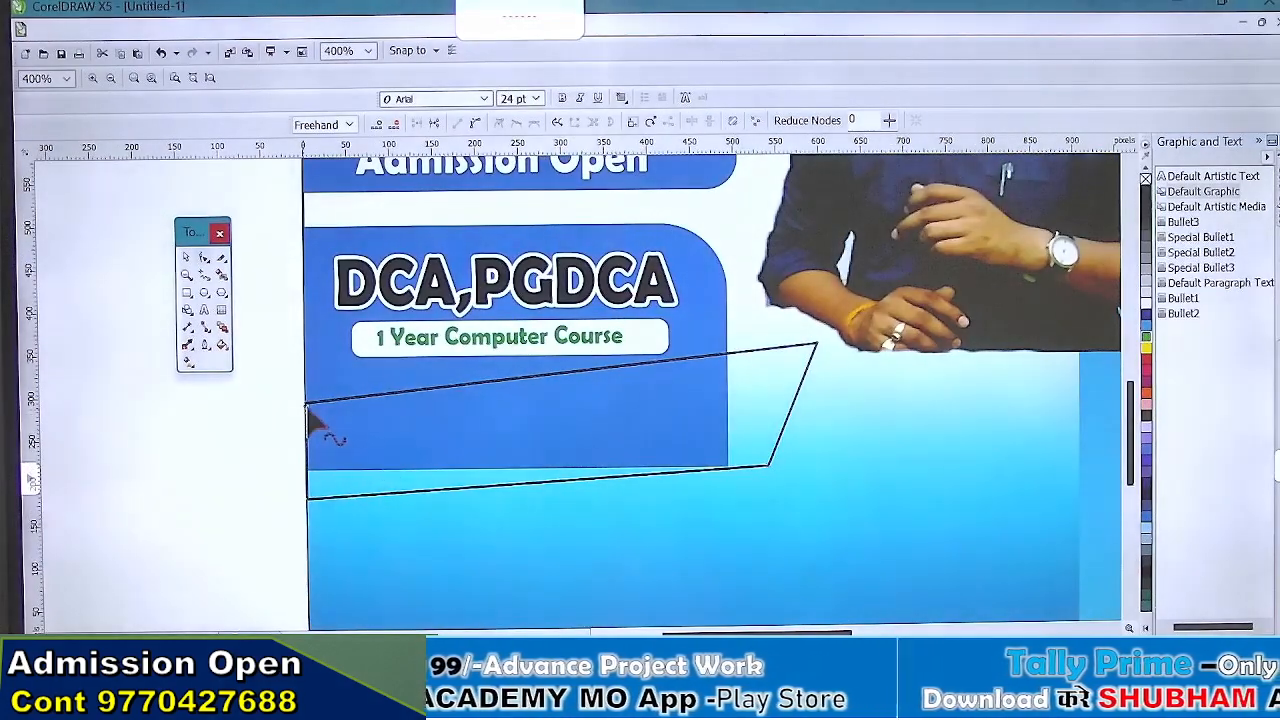
drag(305, 404, 340, 540)
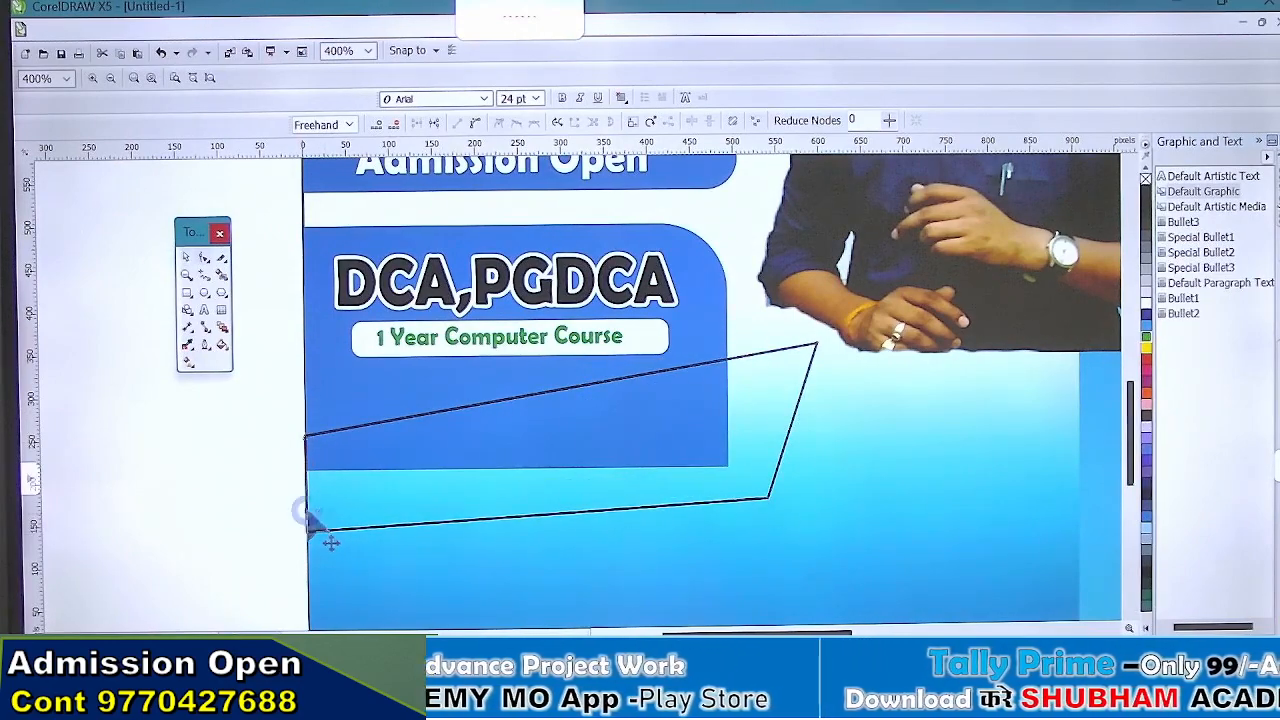
scroll(414, 457, down, 2)
scroll(420, 455, down, 2)
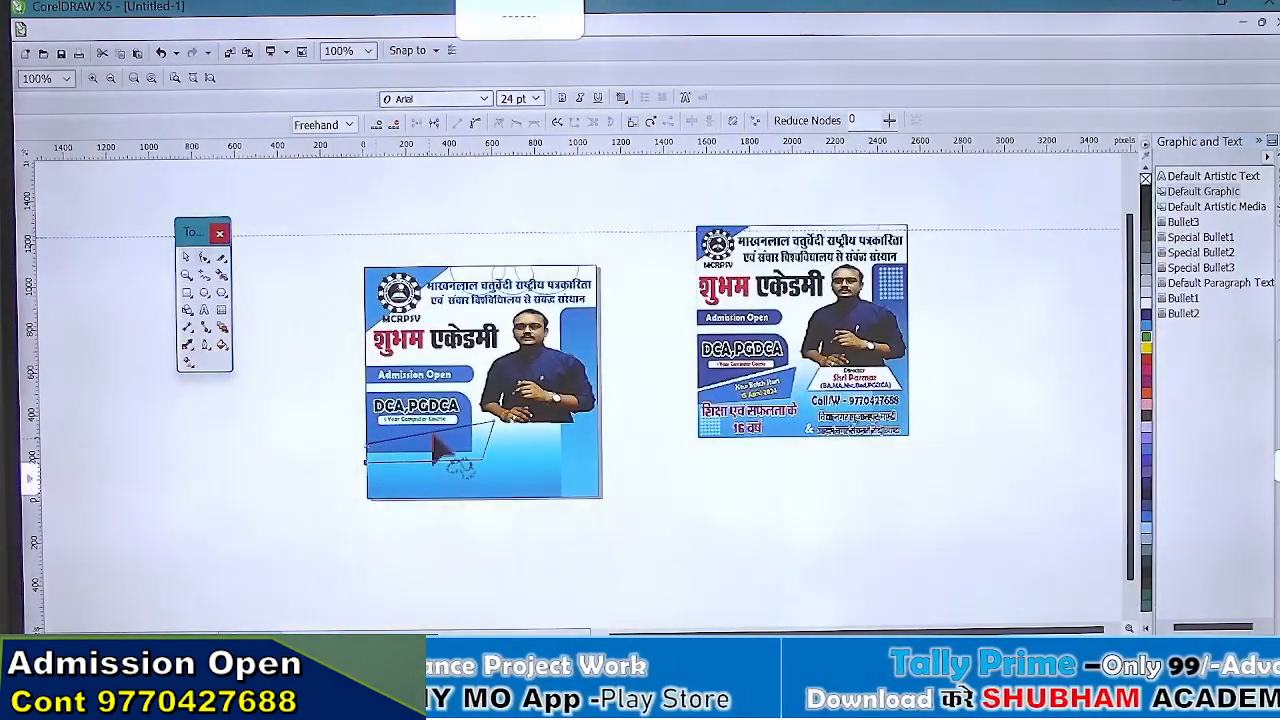
scroll(437, 448, up, 2)
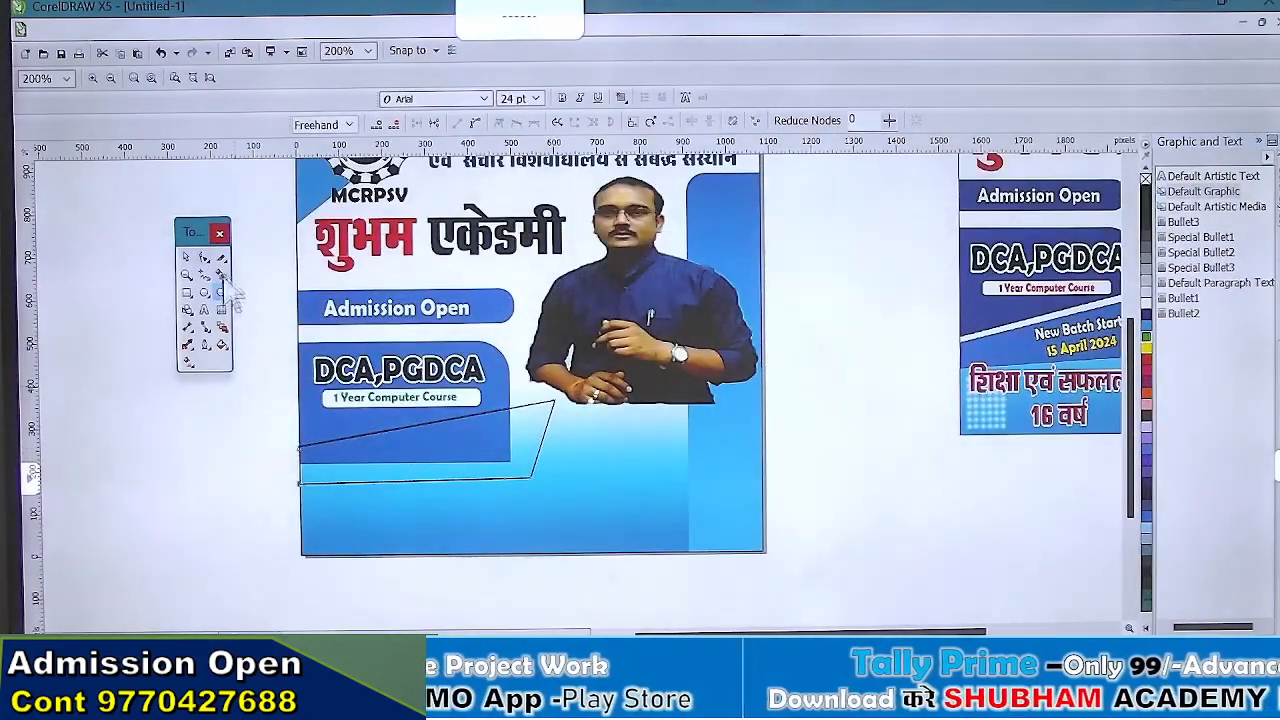
Step: Fill the slanted banner shape with white and remove its outline
click(185, 259)
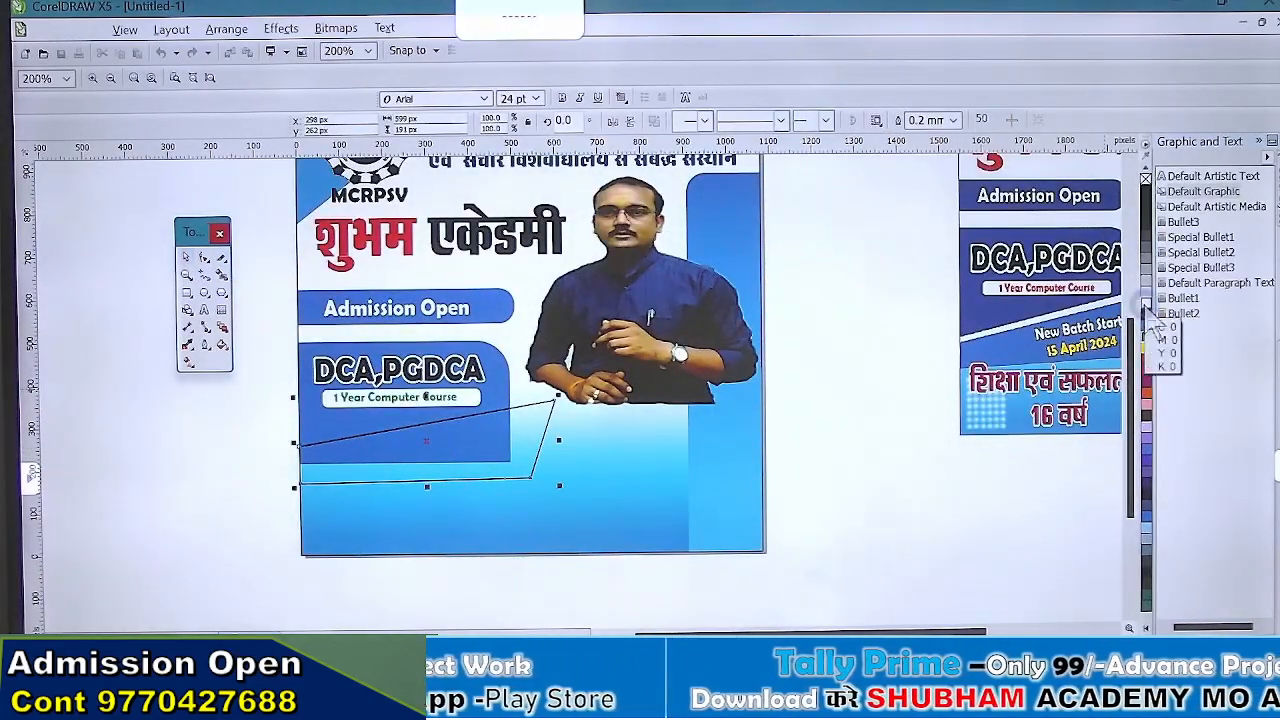
click(1146, 306)
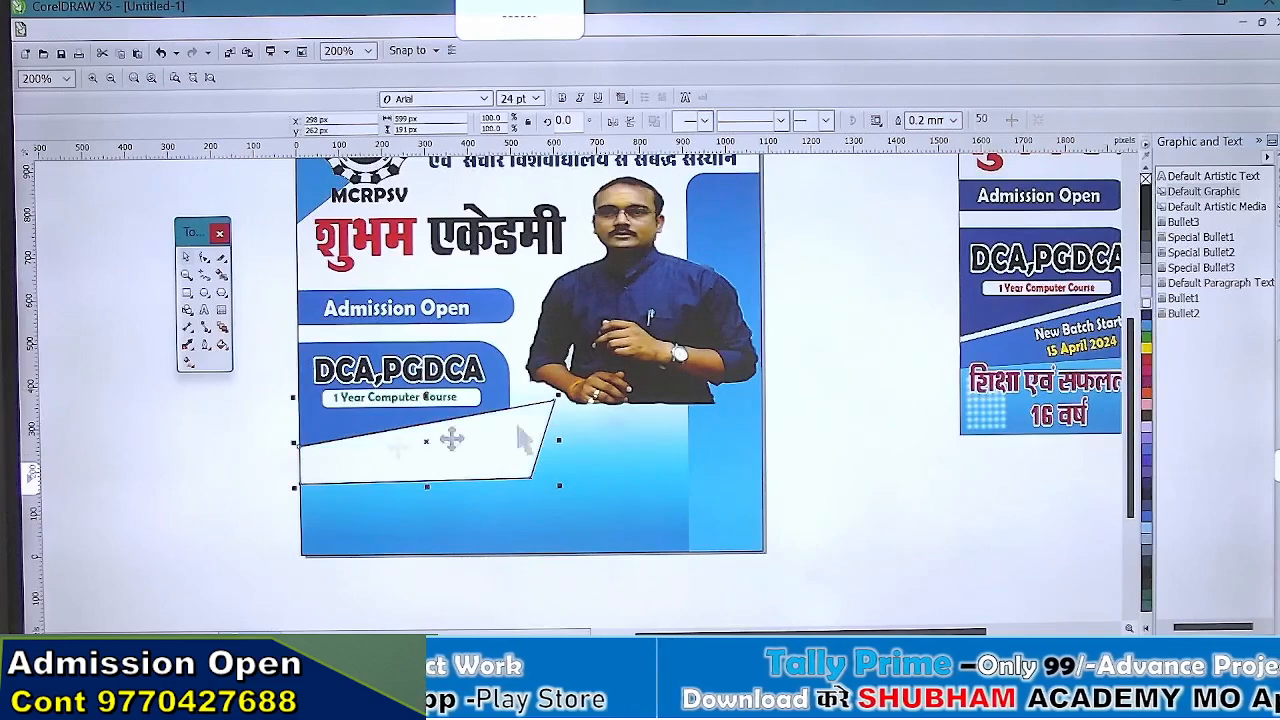
click(204, 345)
click(240, 410)
Step: Duplicate the white banner, fill the copy light blue and offset it slightly downward to leave a white strip along the upper edge
scroll(366, 463, up, 1)
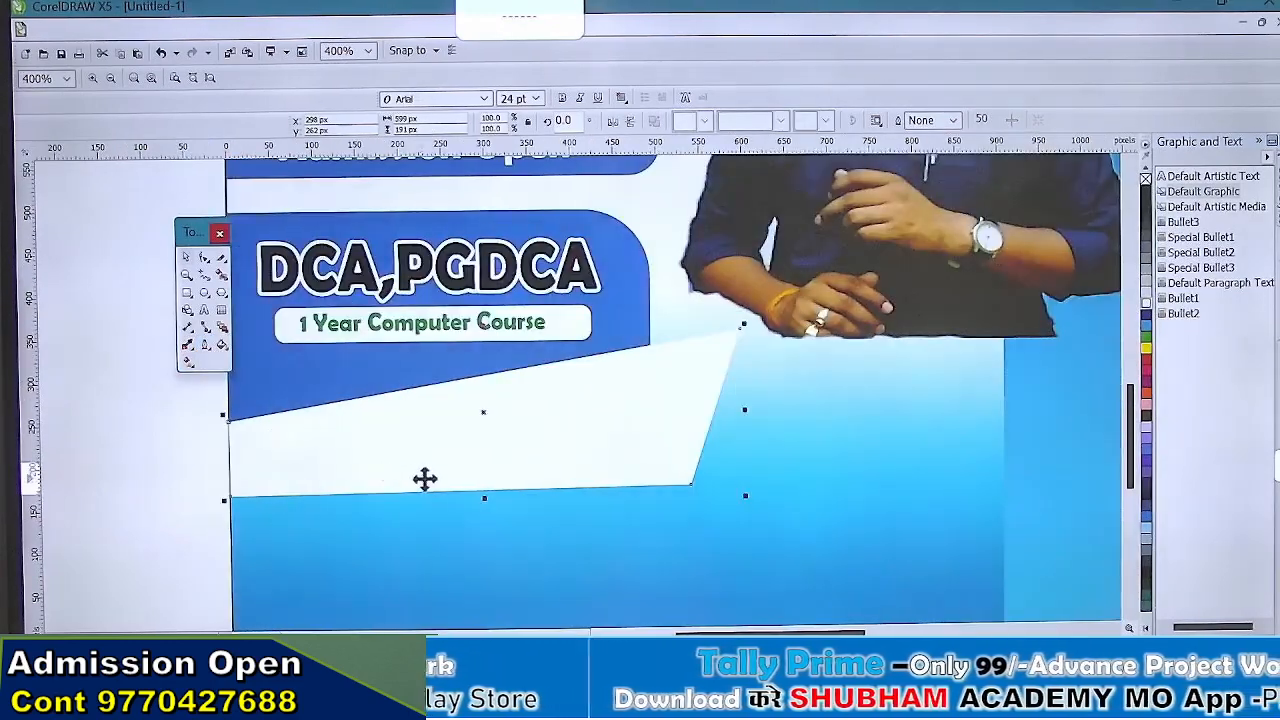
key(ctrl+d)
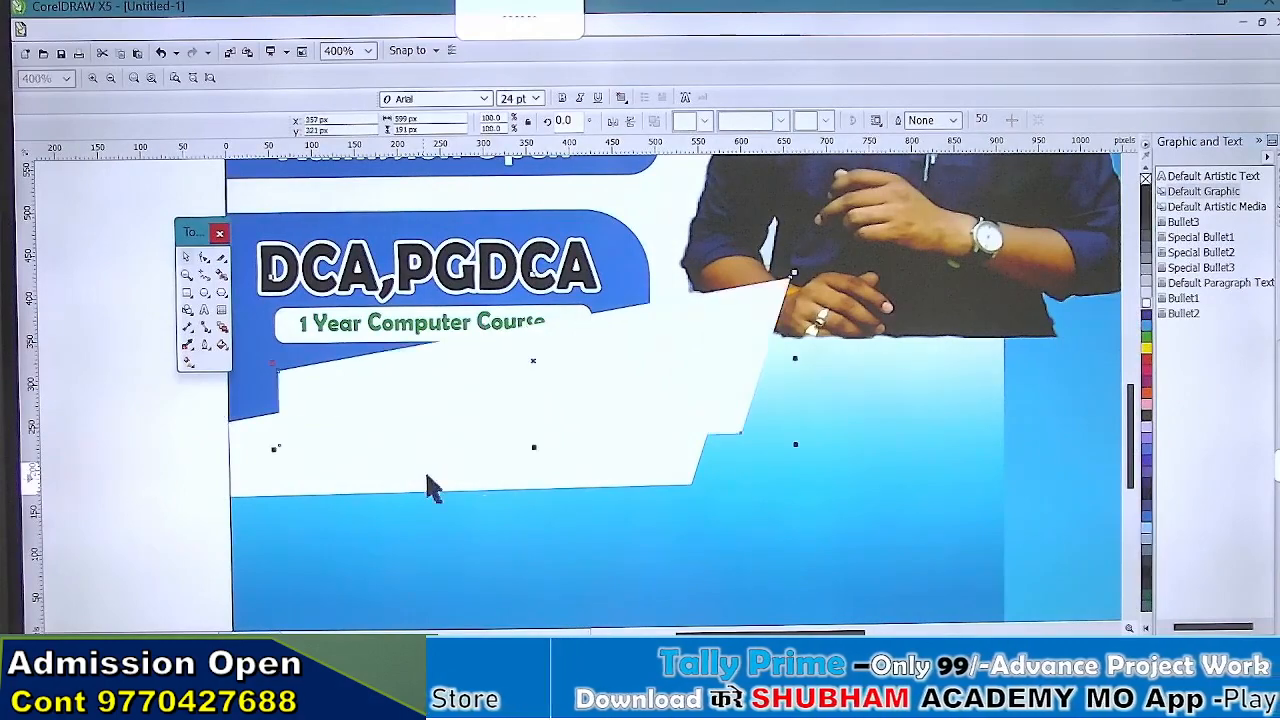
click(1148, 333)
click(1148, 331)
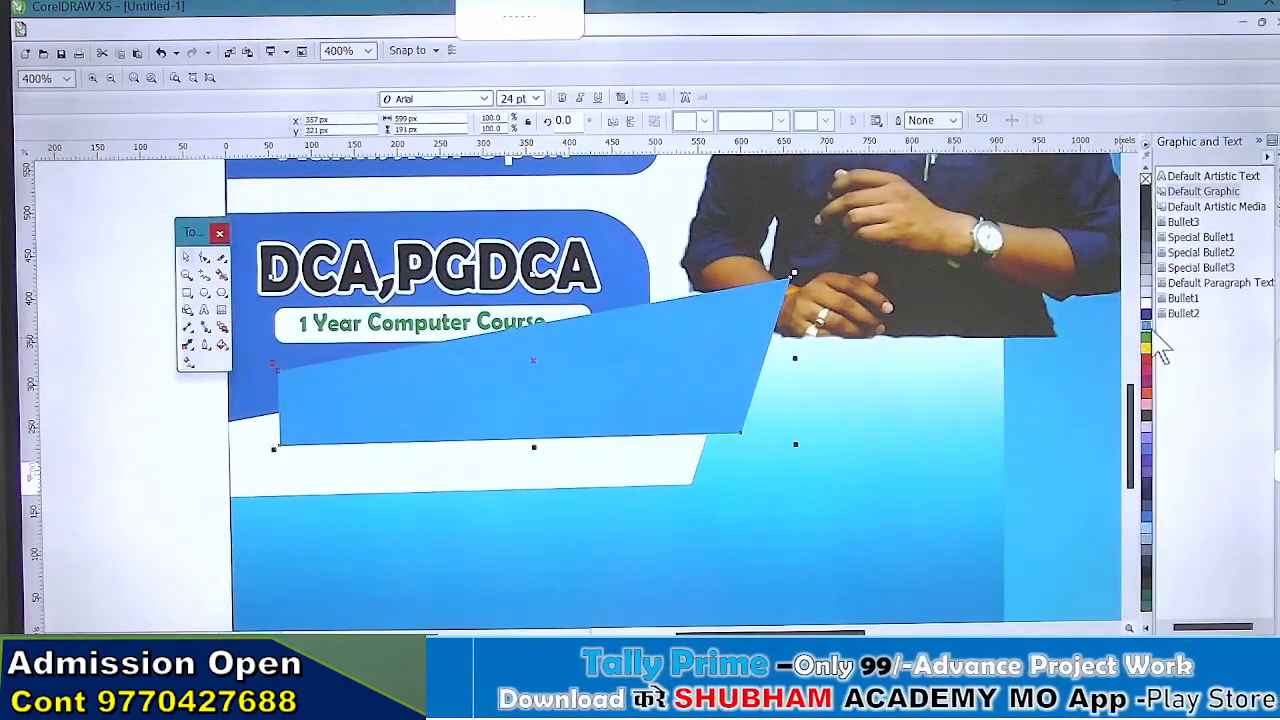
drag(649, 398, 586, 450)
scroll(588, 449, down, 4)
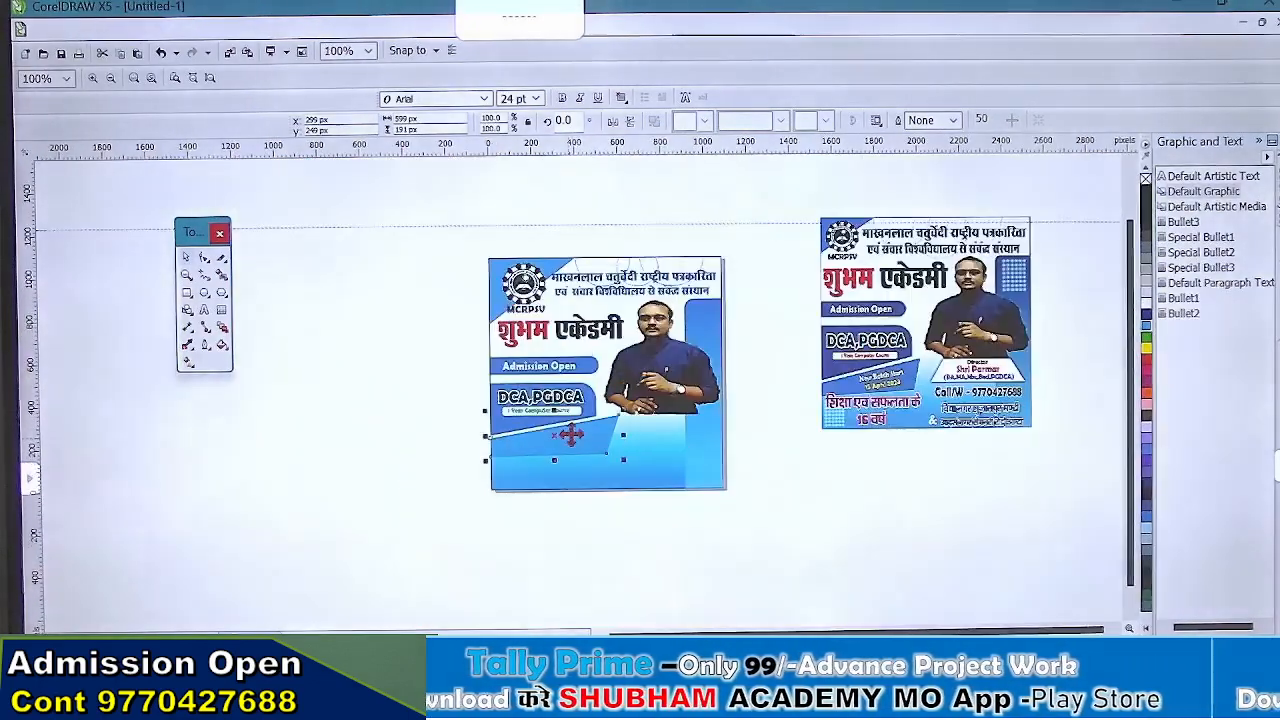
scroll(570, 432, up, 4)
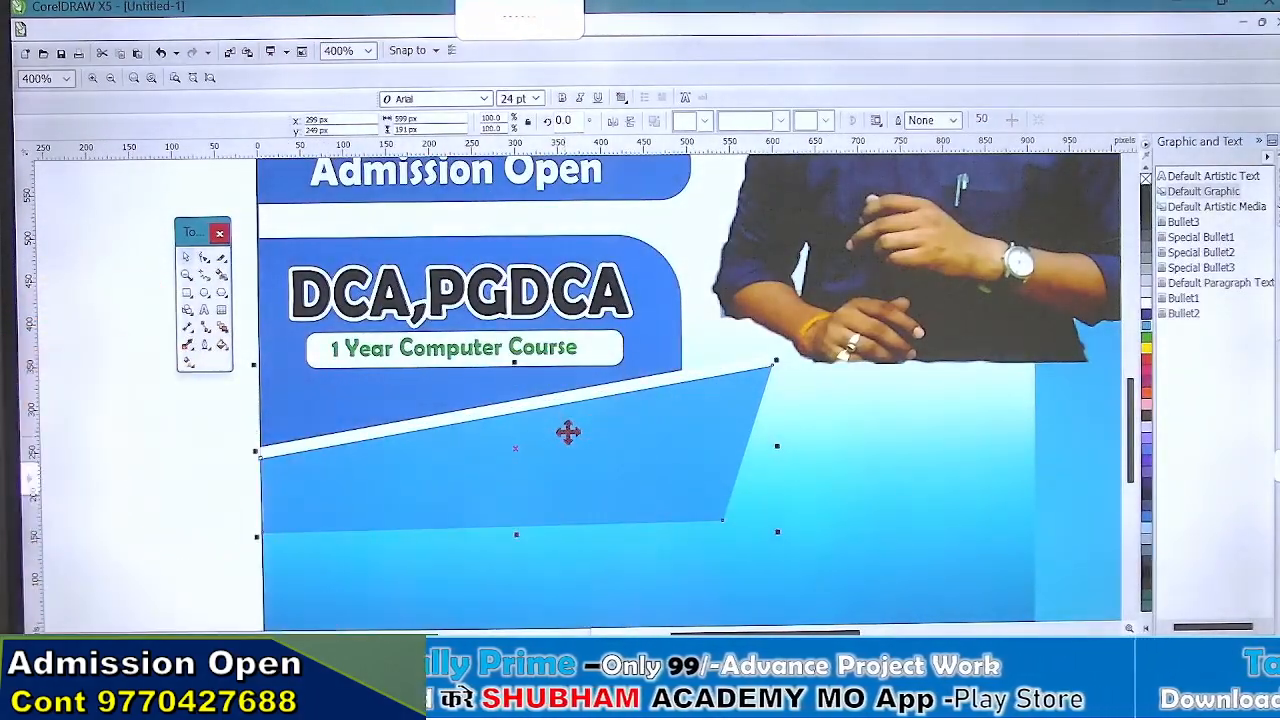
scroll(540, 423, down, 4)
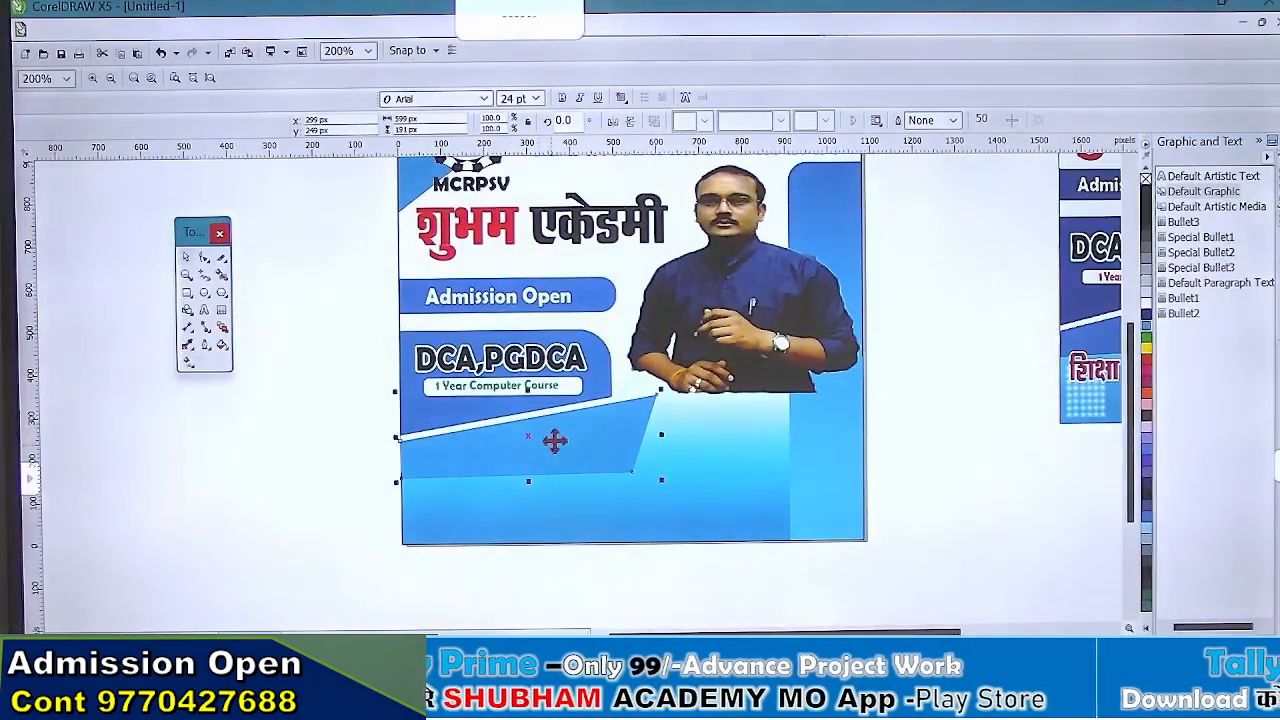
Step: Duplicate the "1 Year Computer Course" text and place the copy on the light blue banner
scroll(551, 477, up, 4)
click(214, 443)
click(377, 345)
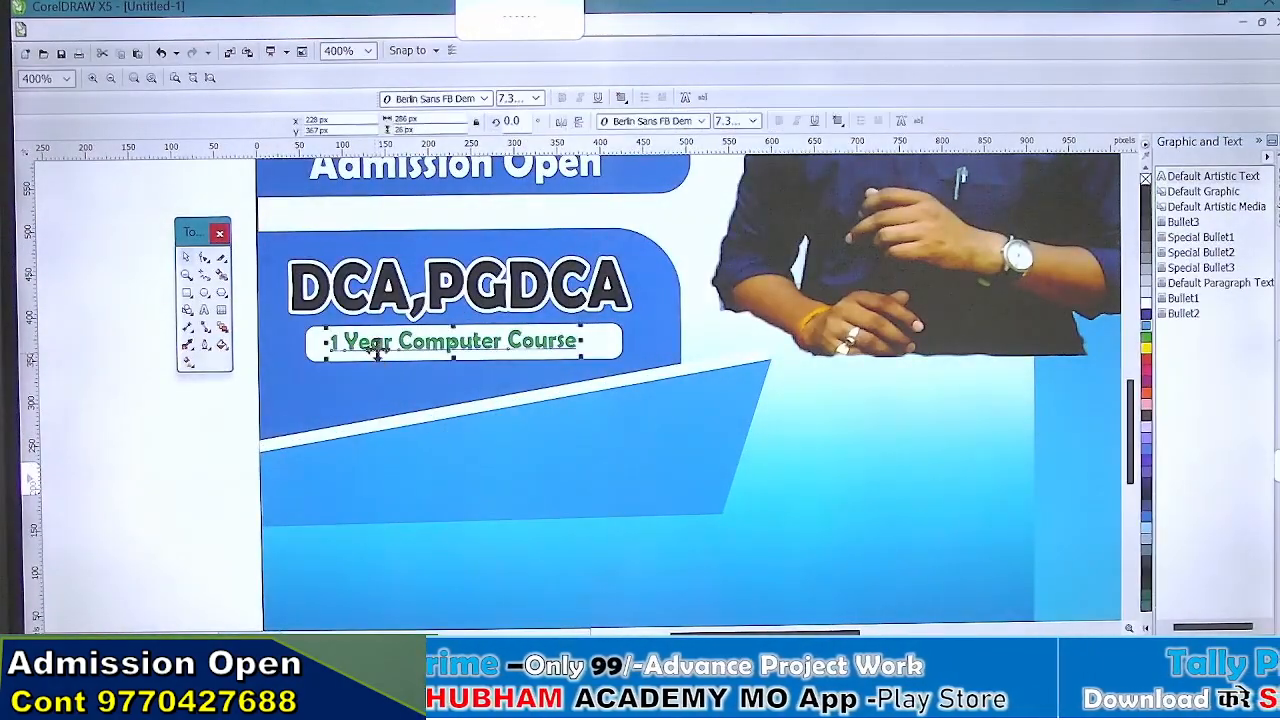
drag(365, 342, 375, 345)
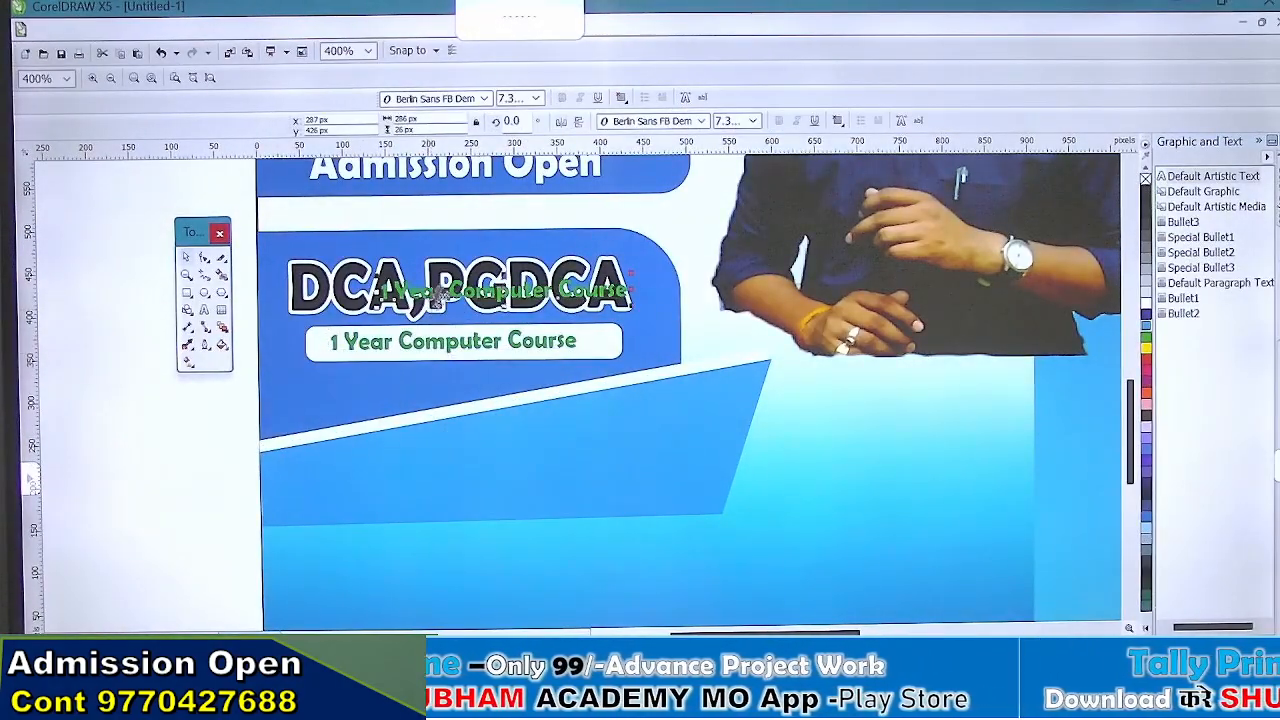
drag(440, 300, 480, 465)
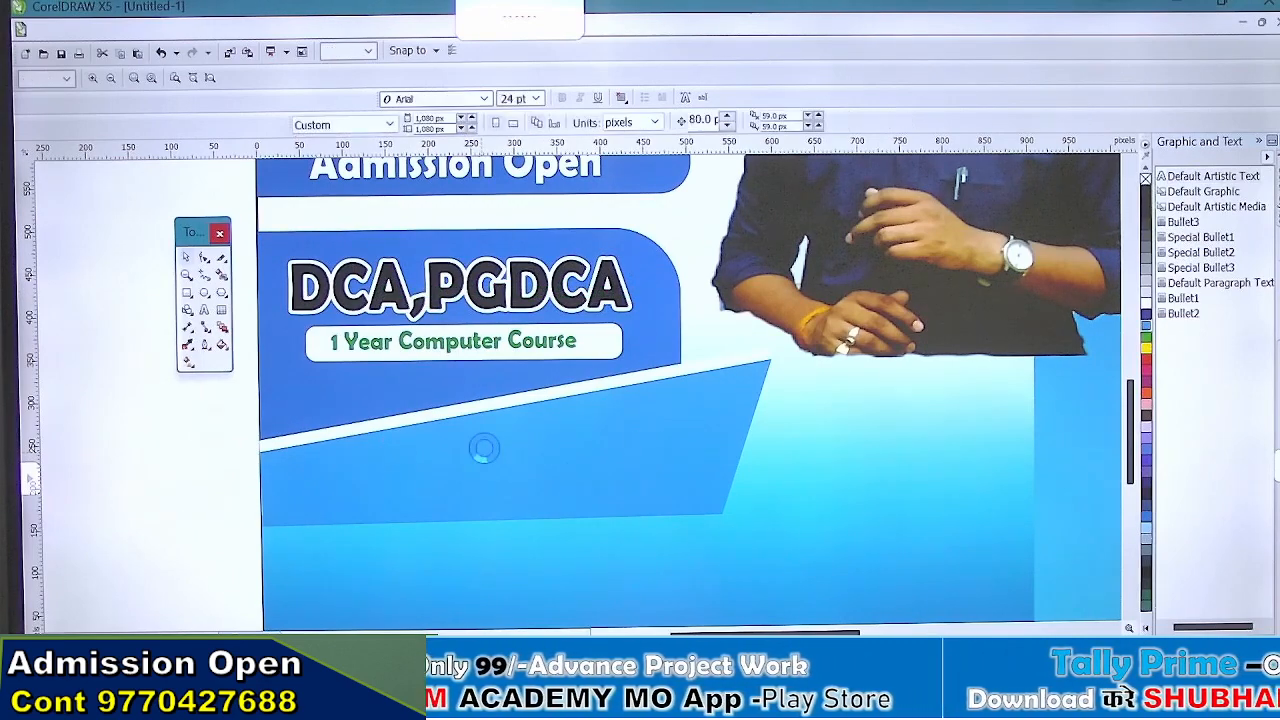
Step: Replace the text copy on the light blue banner with "New Batch Start -"
scroll(510, 450, up, 2)
double_click(508, 442)
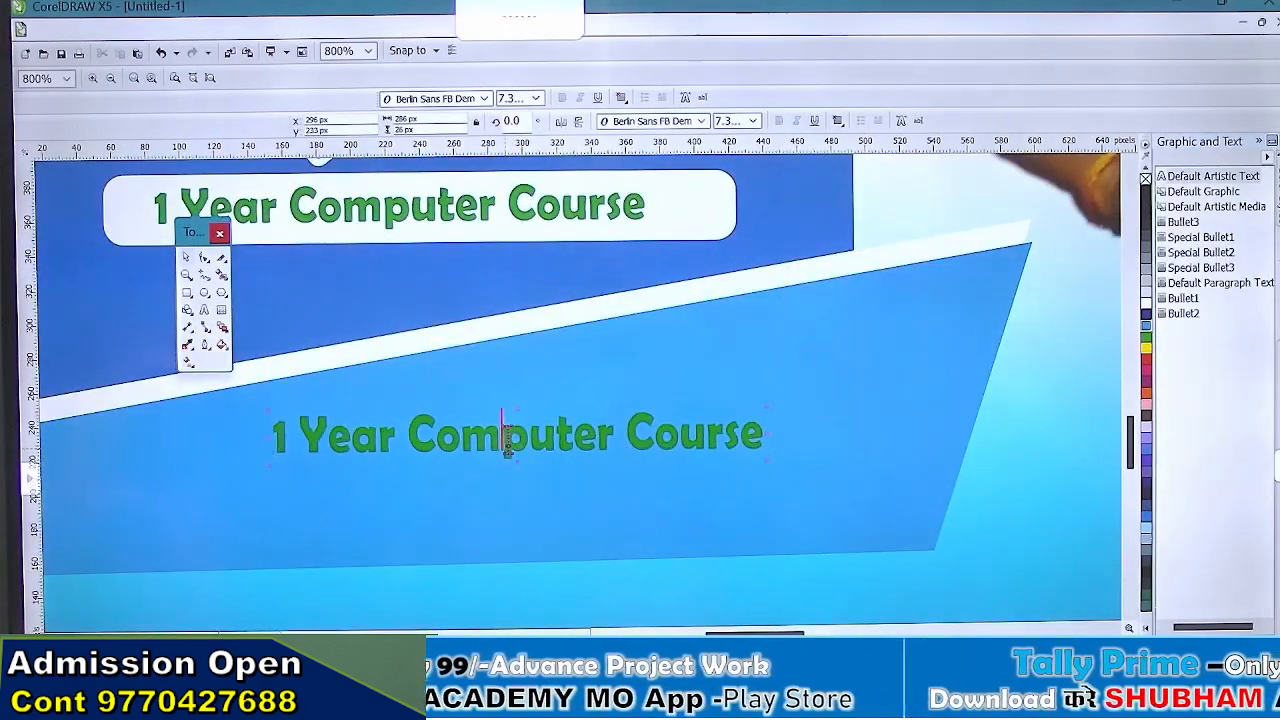
key(ctrl+a)
text(N)
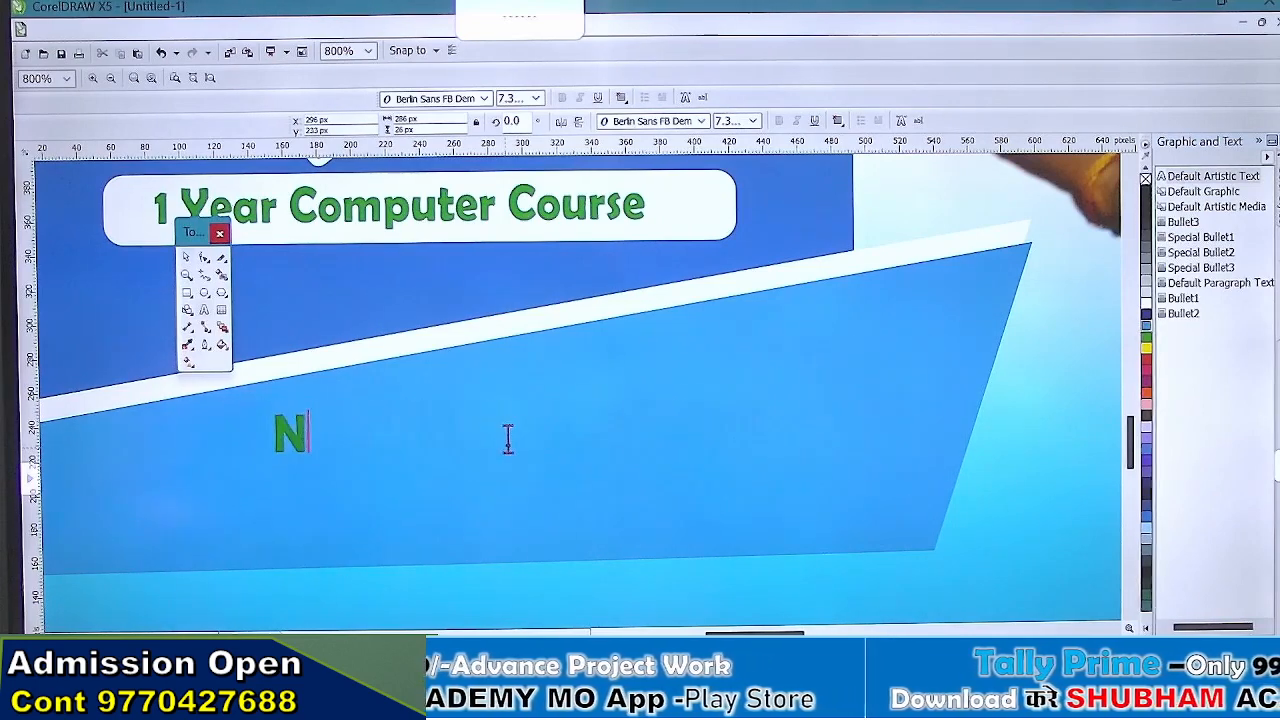
text(ew Batch Start -)
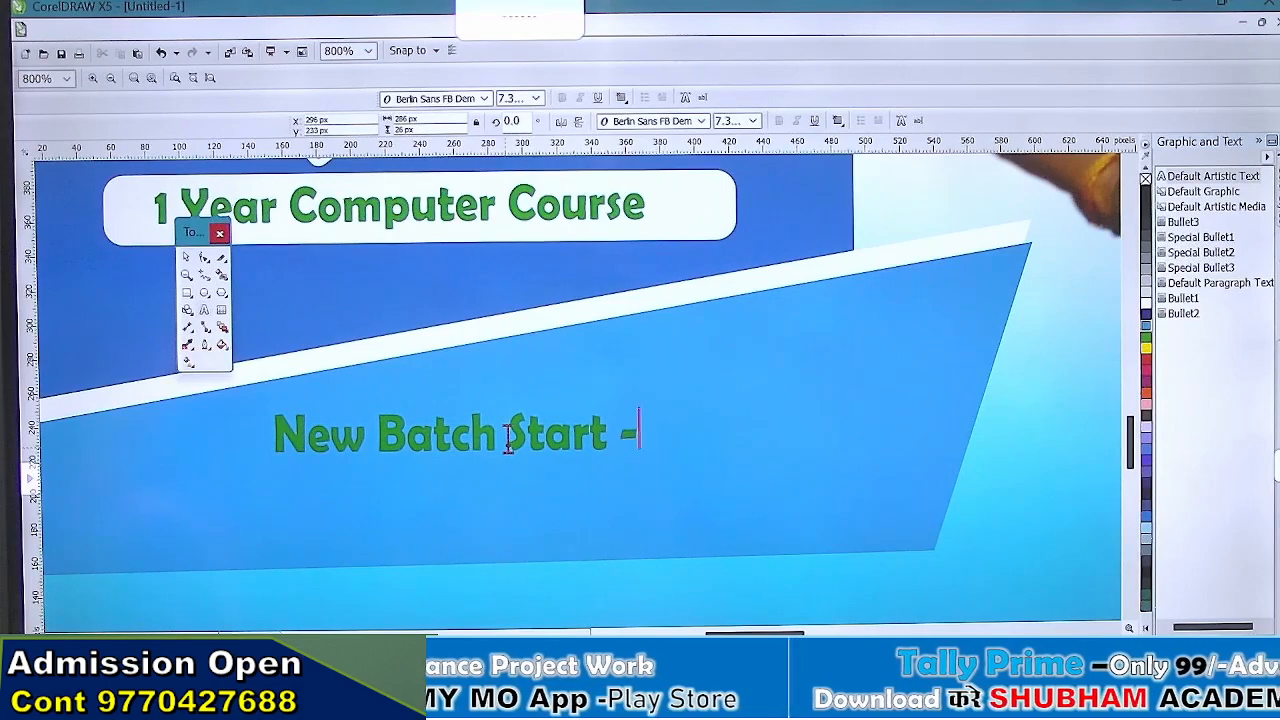
scroll(508, 437, down, 3)
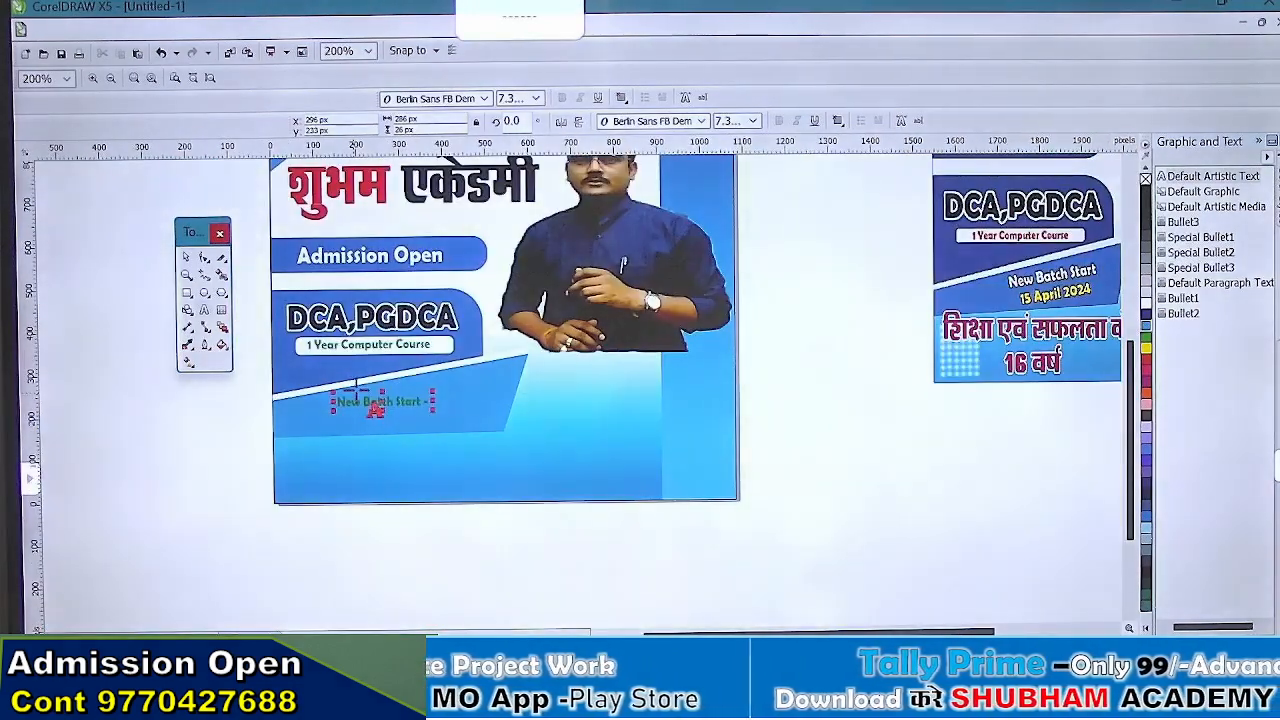